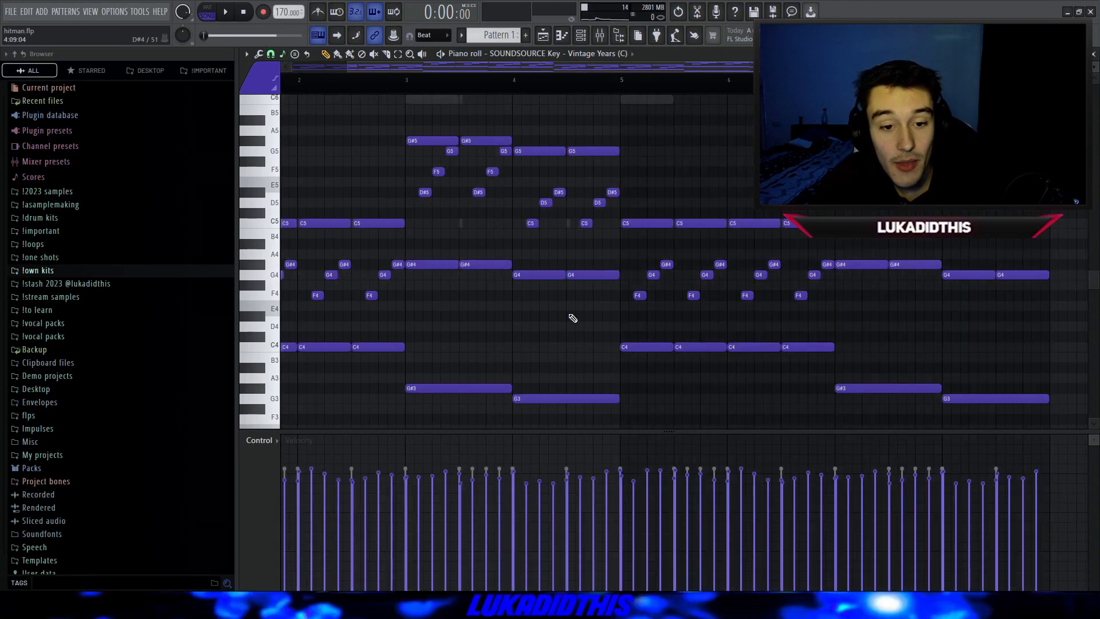
# Examine the chord, arpeggio and bass notes of the Vintage Years melody in the piano roll and play the pattern.
pyautogui.scroll(-2, 510, 235)
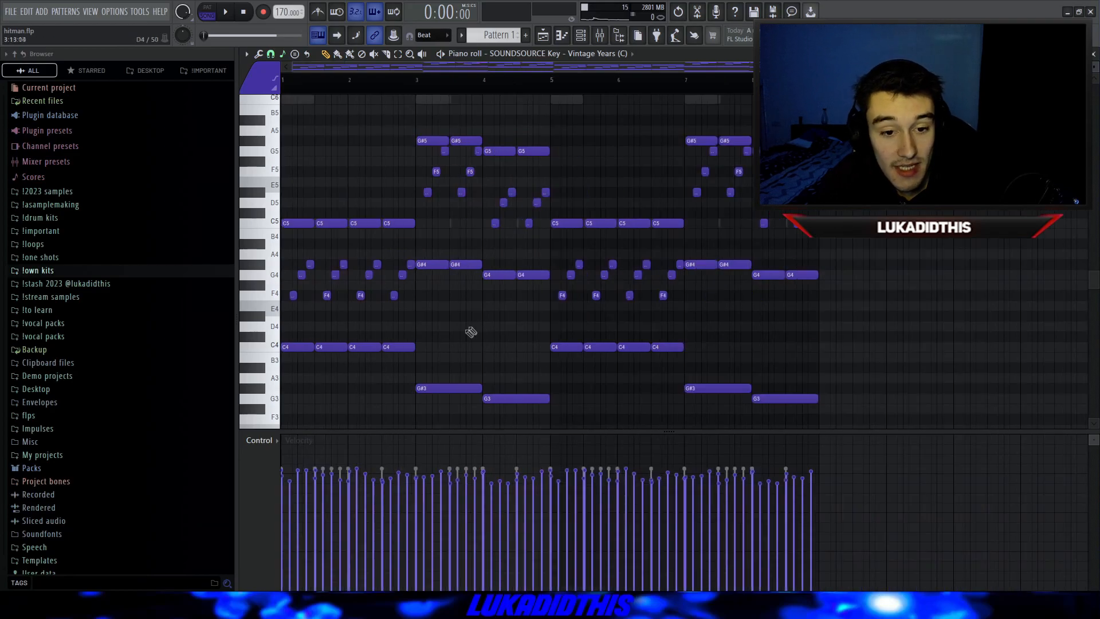
pyautogui.scroll(-1, 458, 349)
pyautogui.scroll(2, 424, 367)
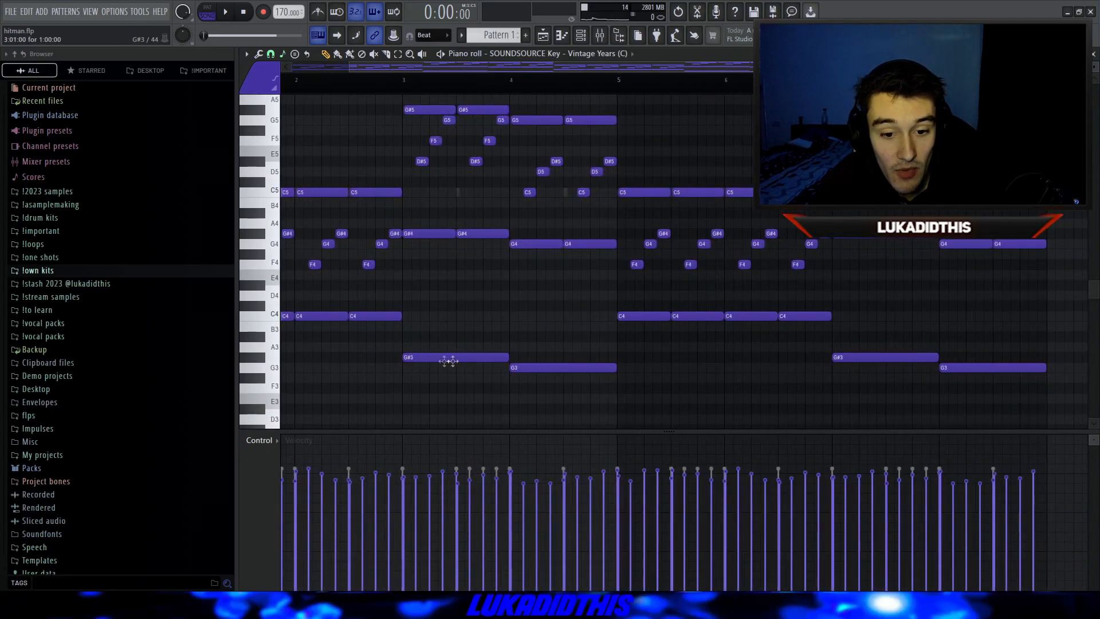
pyautogui.scroll(1, 536, 172)
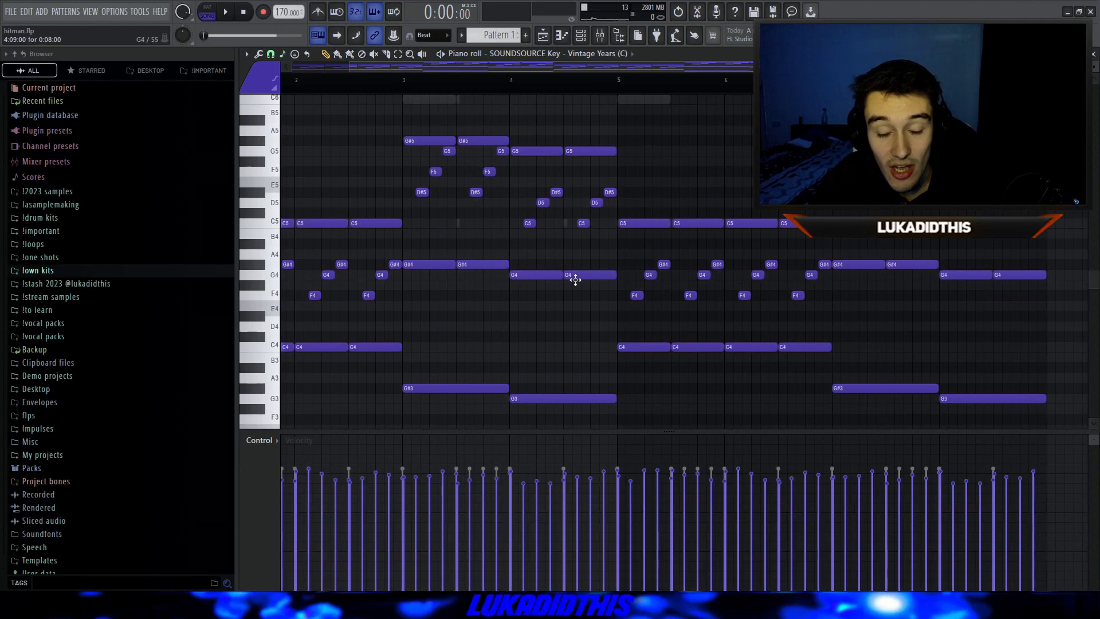
pyautogui.scroll(-2, 608, 298)
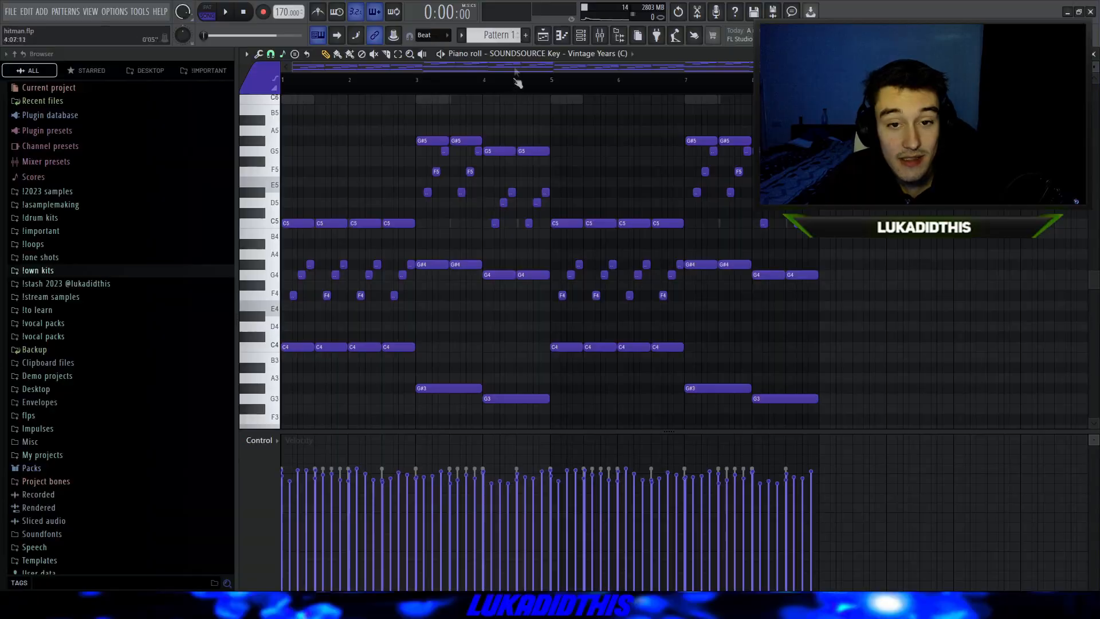
pyautogui.press('space')
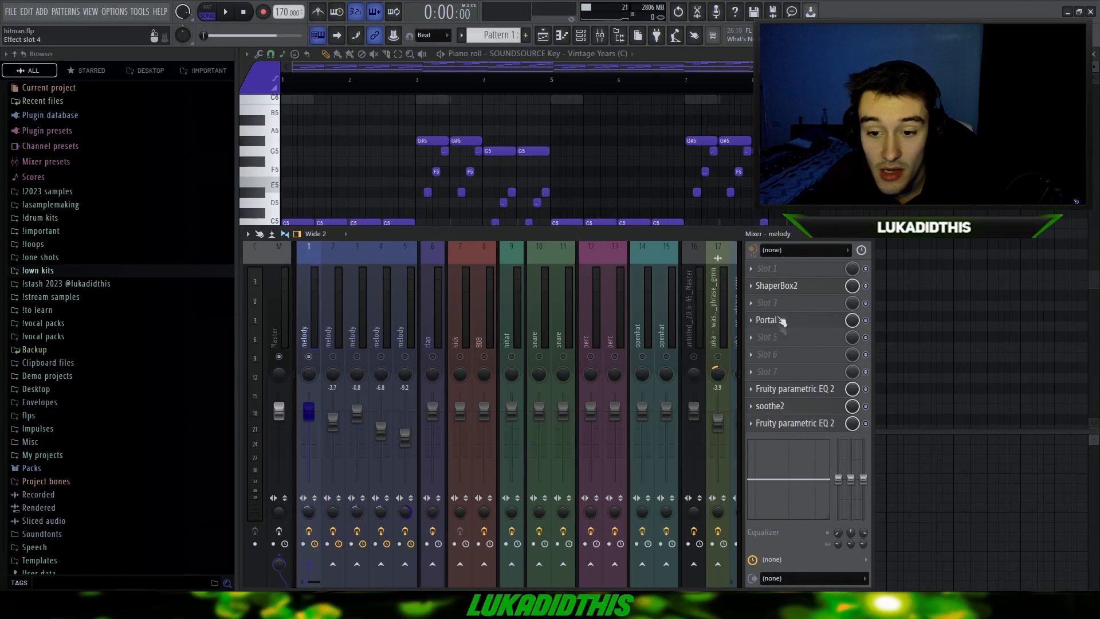
# Review the first melody mixer track's effects: ShaperBox2, Portal, soothe2 and both Fruity parametric EQ 2 instances.
pyautogui.click(798, 285)
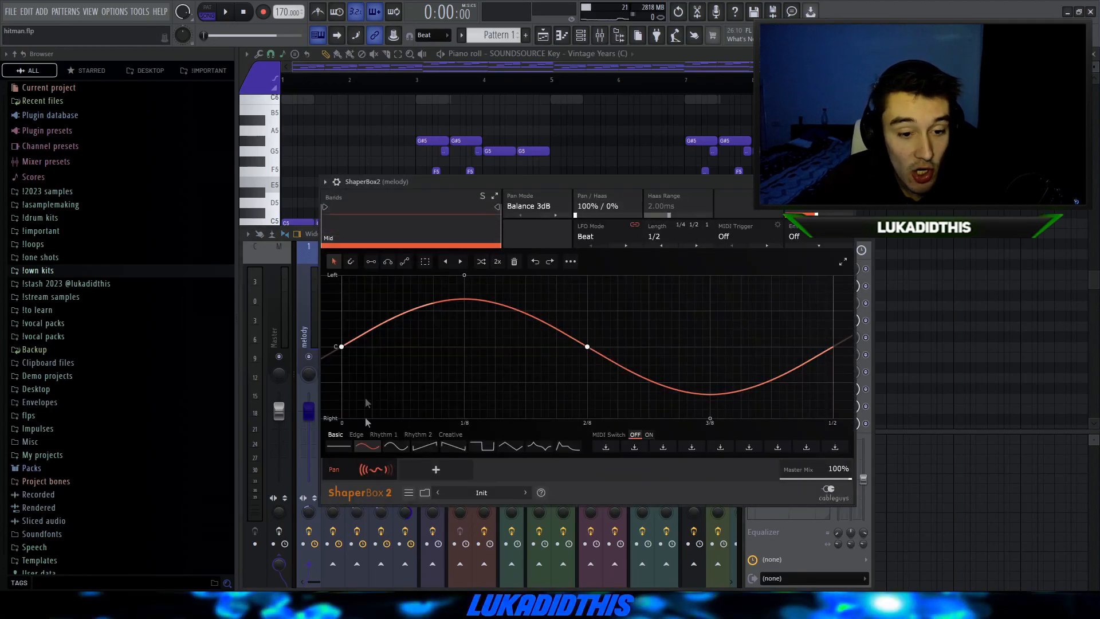
pyautogui.moveTo(537, 156); pyautogui.dragTo(486, 161)
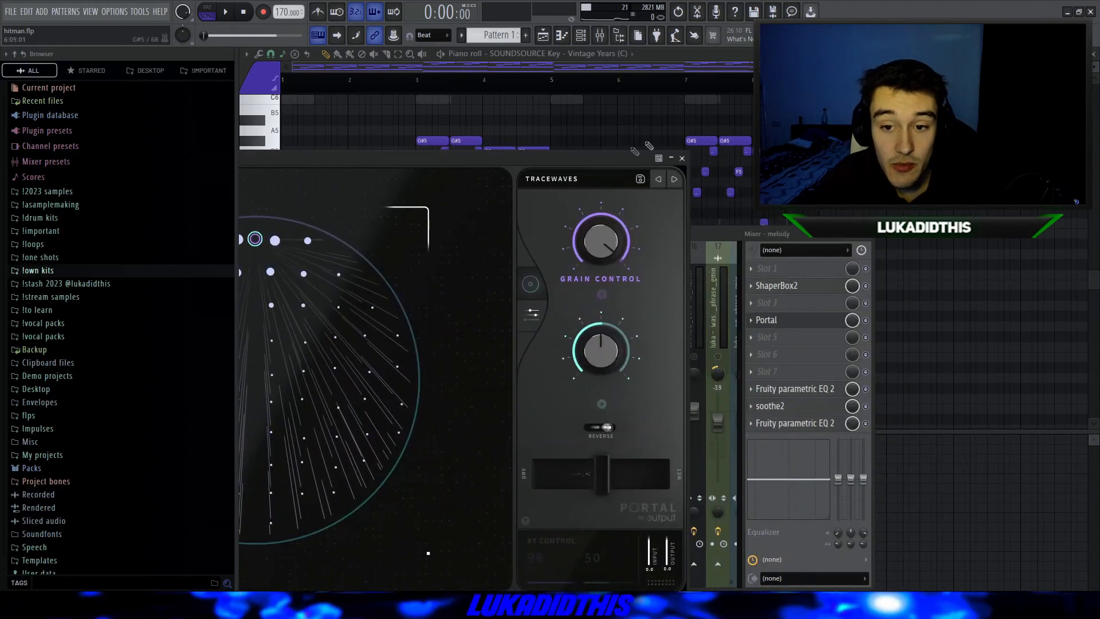
pyautogui.click(682, 159)
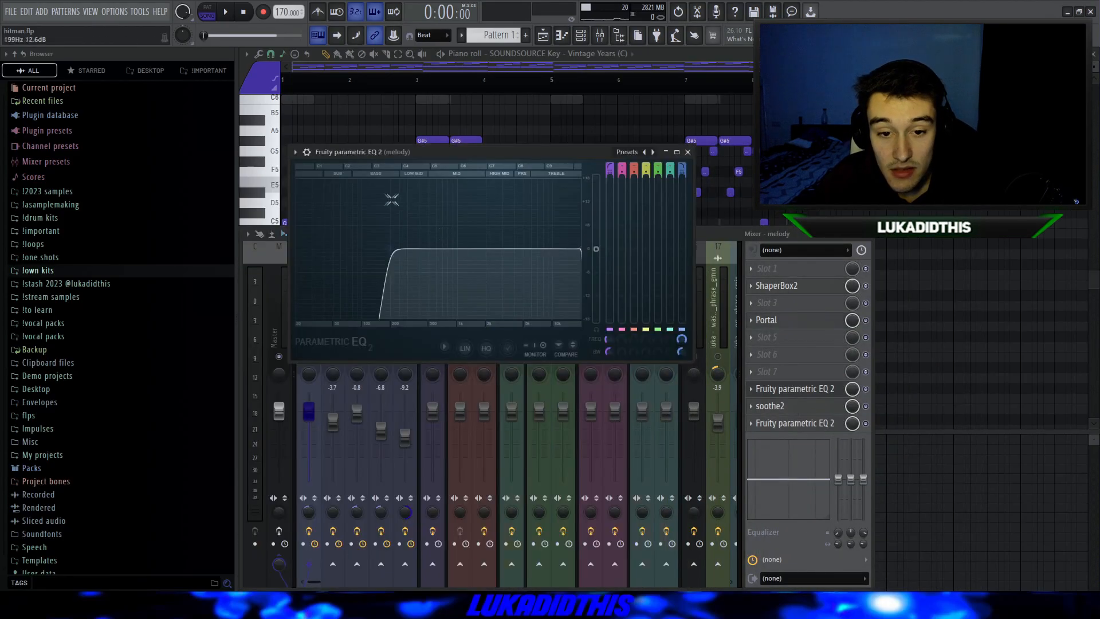
pyautogui.moveTo(396, 277); pyautogui.dragTo(395, 256)
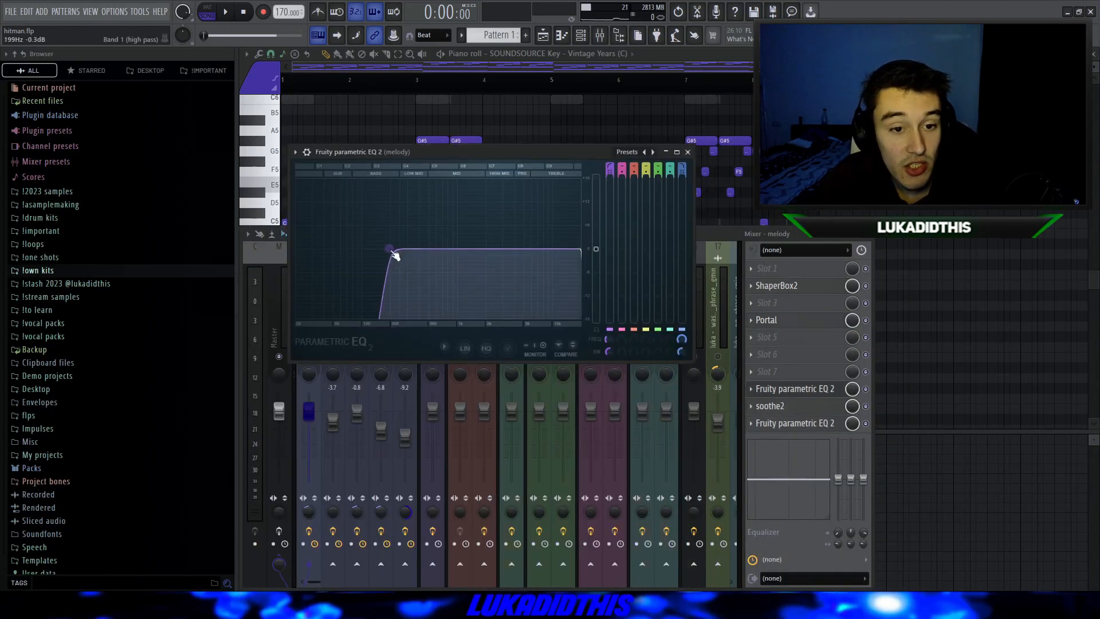
pyautogui.click(689, 151)
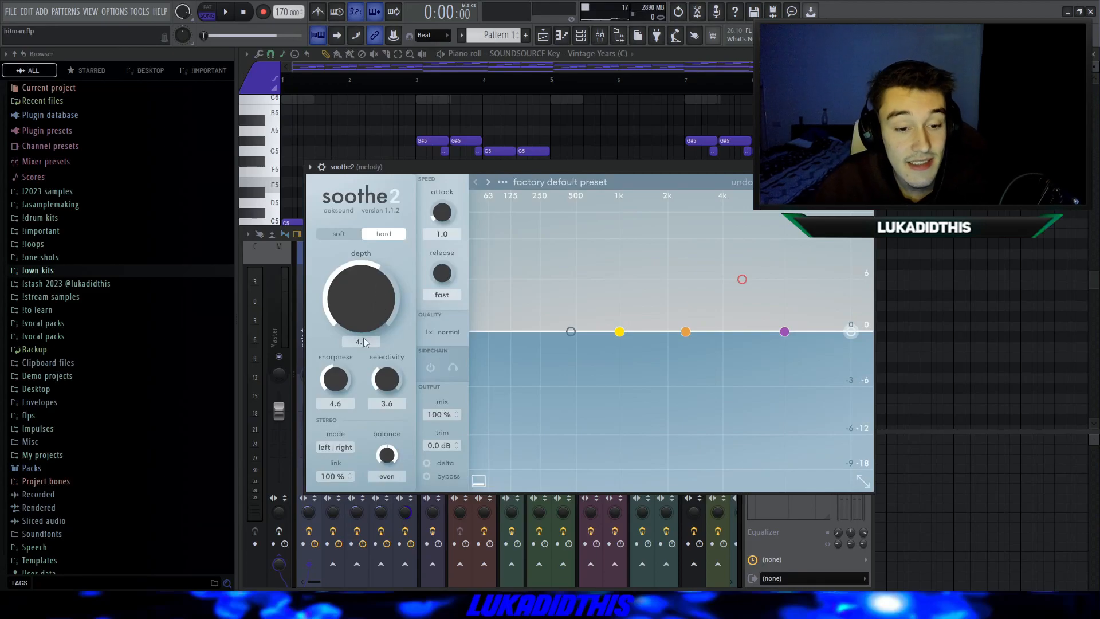
pyautogui.click(866, 166)
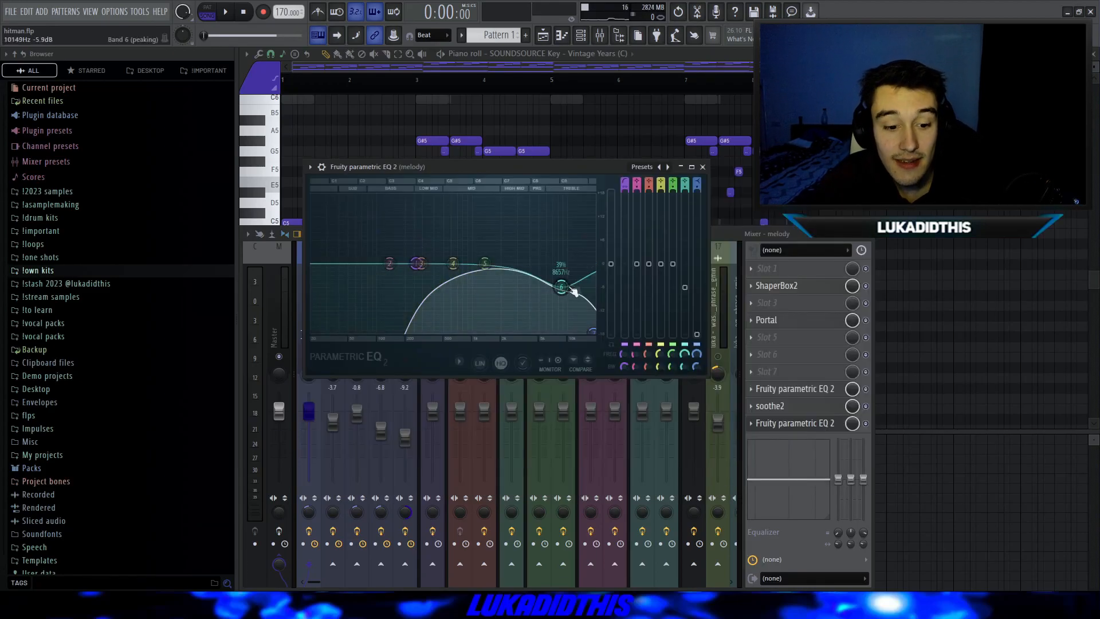
pyautogui.click(703, 167)
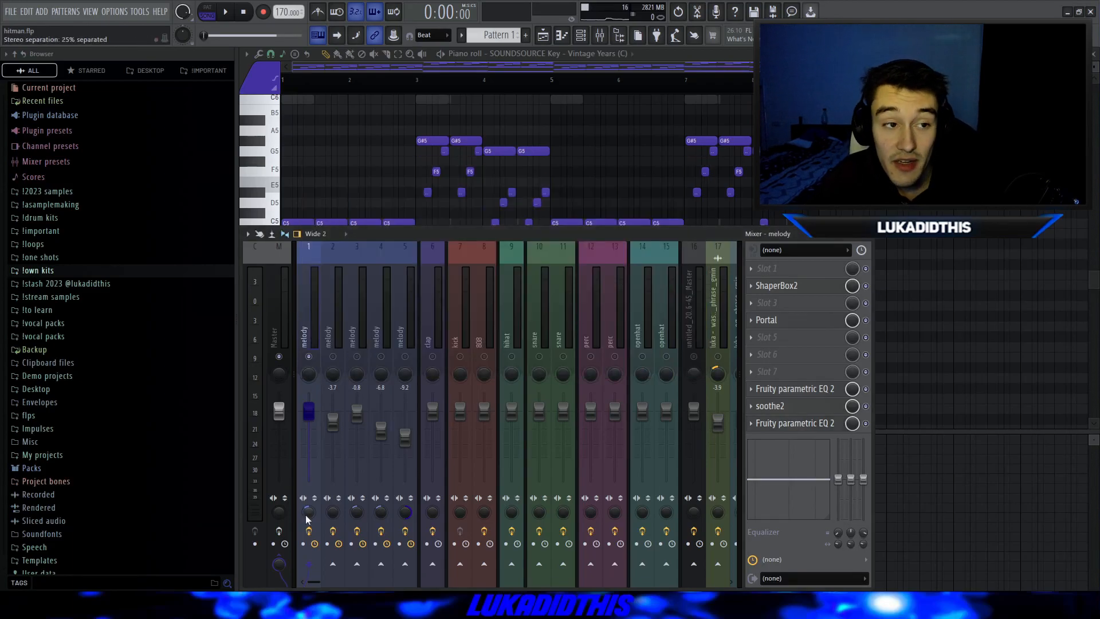
# Bring up the playlist and mixer, and inspect soothe2 and Portal on the second melody mixer track.
pyautogui.click(543, 35)
pyautogui.click(600, 36)
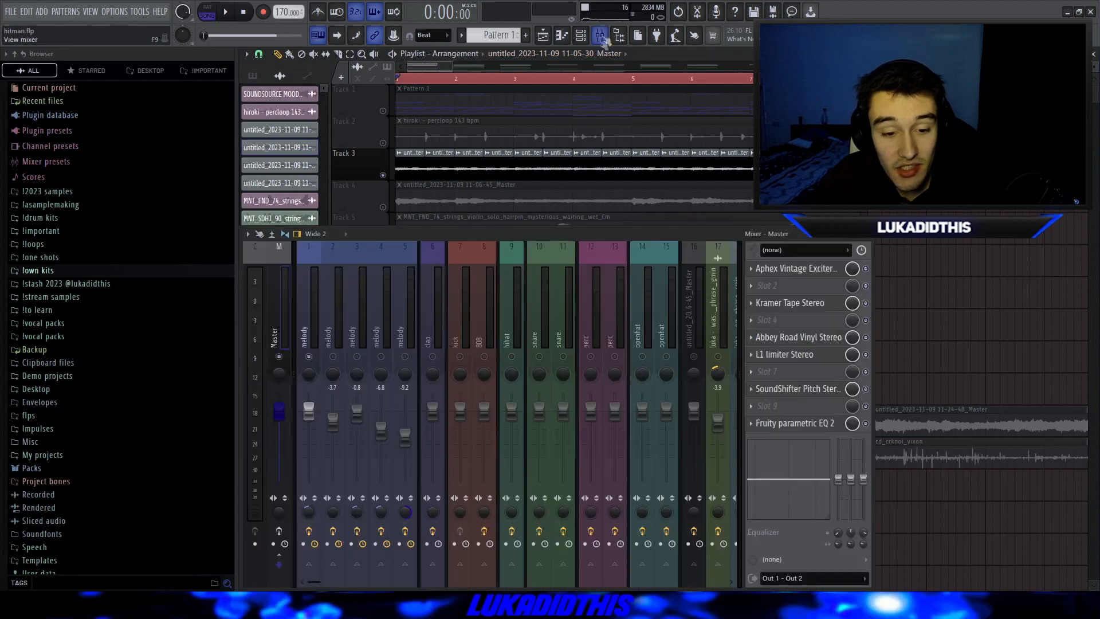
pyautogui.click(329, 331)
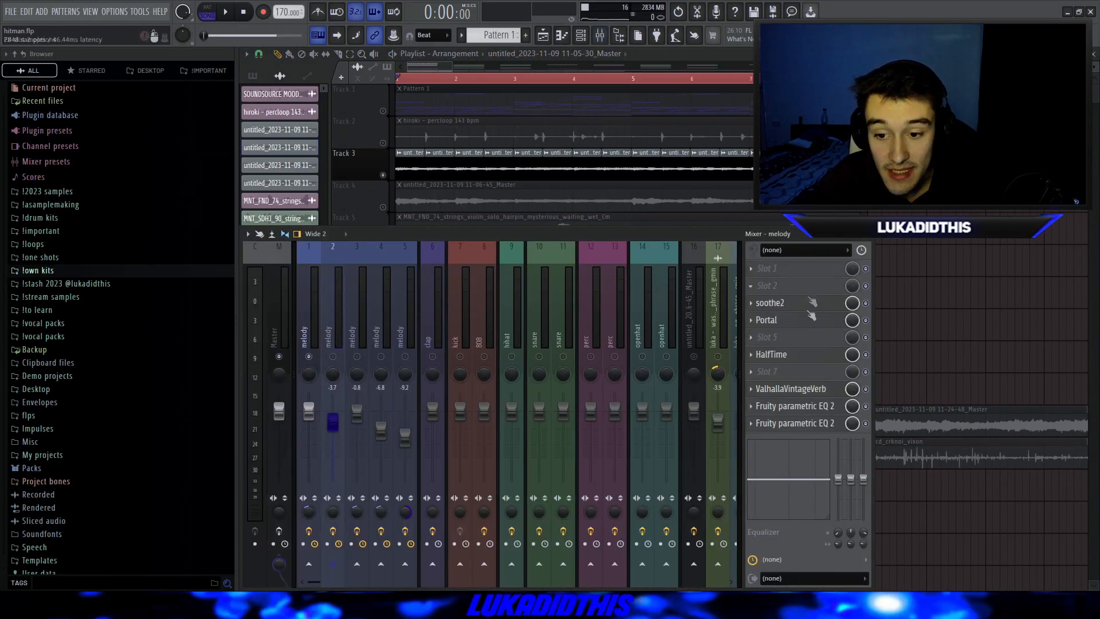
pyautogui.click(801, 304)
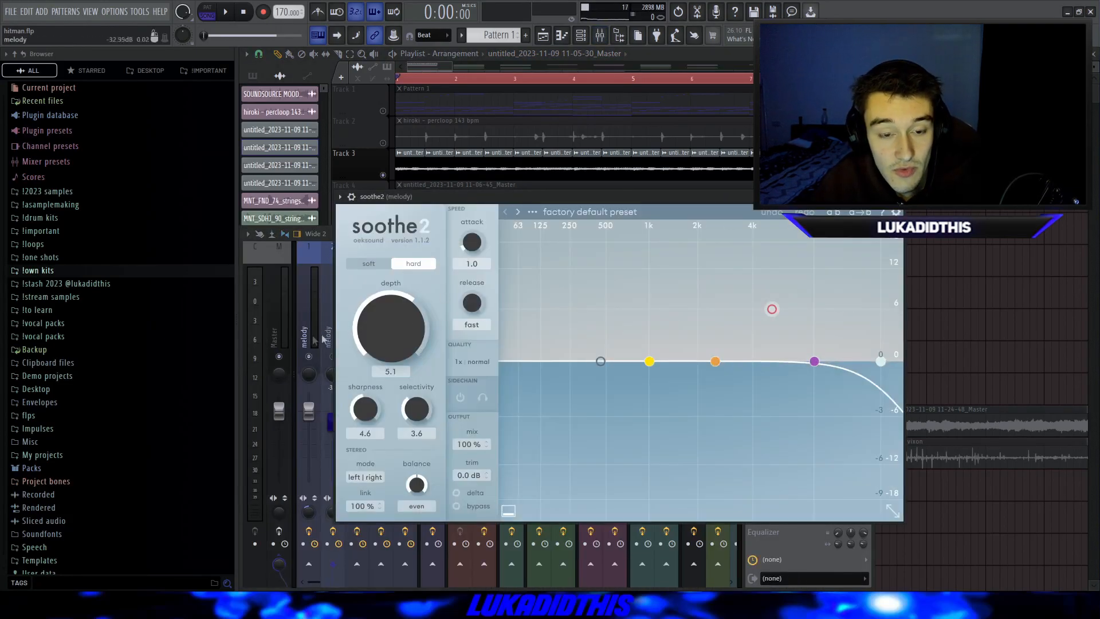
pyautogui.click(768, 321)
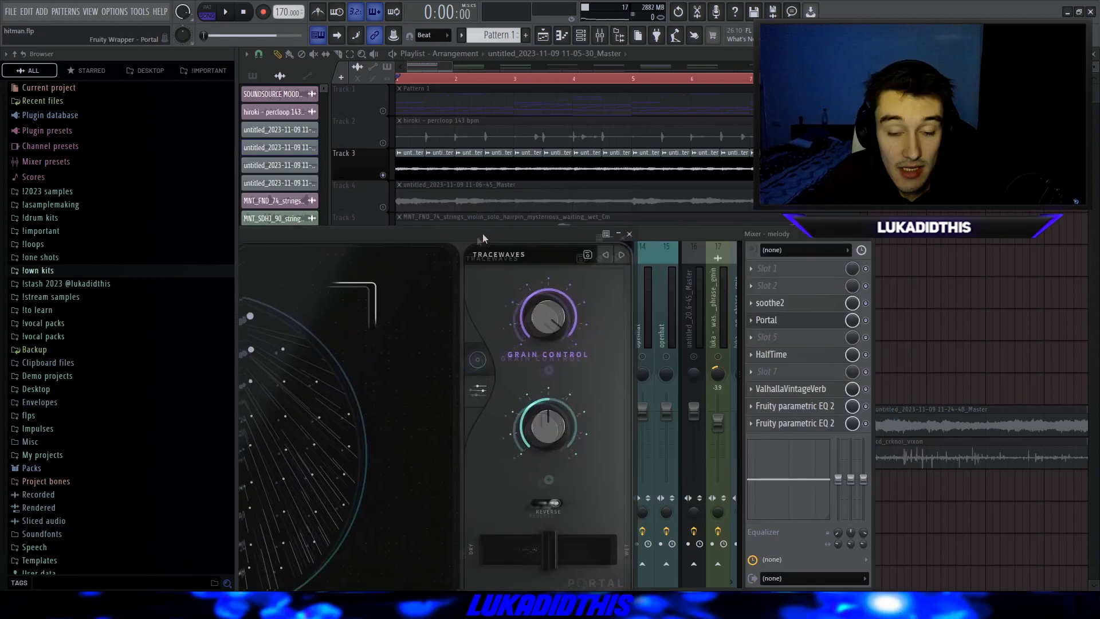
pyautogui.moveTo(482, 232); pyautogui.dragTo(544, 203)
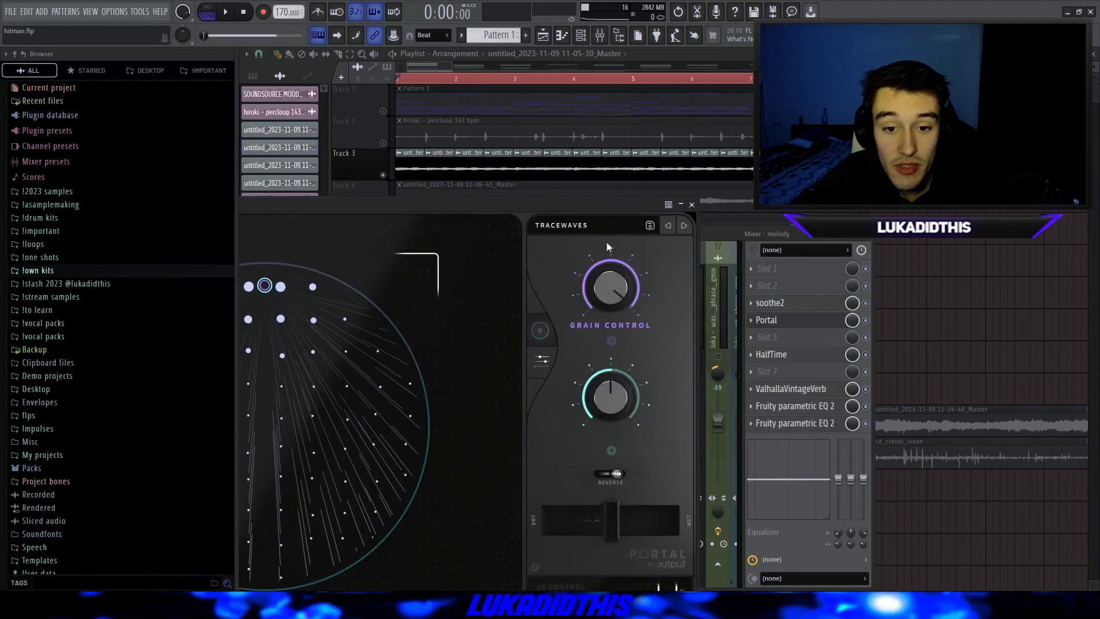
pyautogui.click(692, 204)
# Inspect HalfTime, ValhallaVintageVerb and both Fruity parametric EQ 2 instances on the second melody mixer track.
pyautogui.click(771, 354)
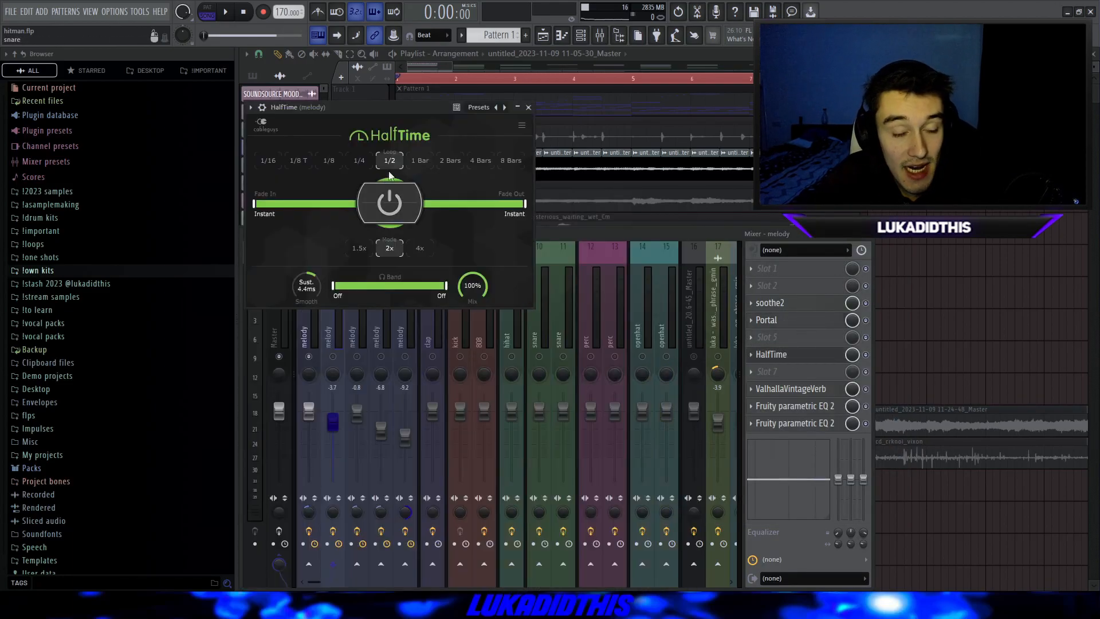
pyautogui.click(791, 389)
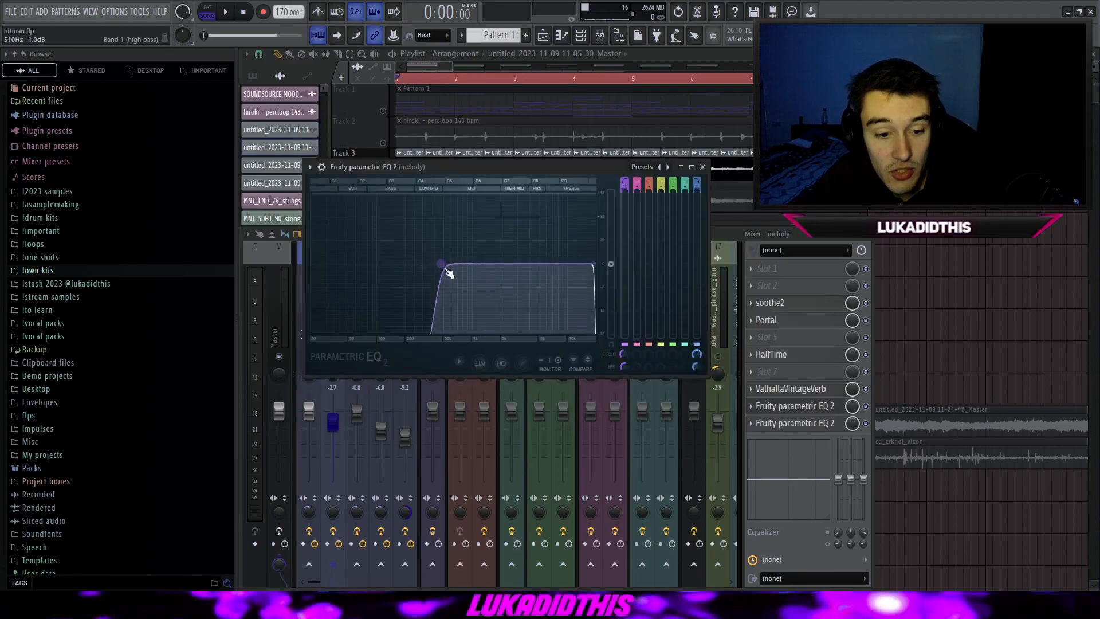
pyautogui.click(780, 406)
pyautogui.click(782, 422)
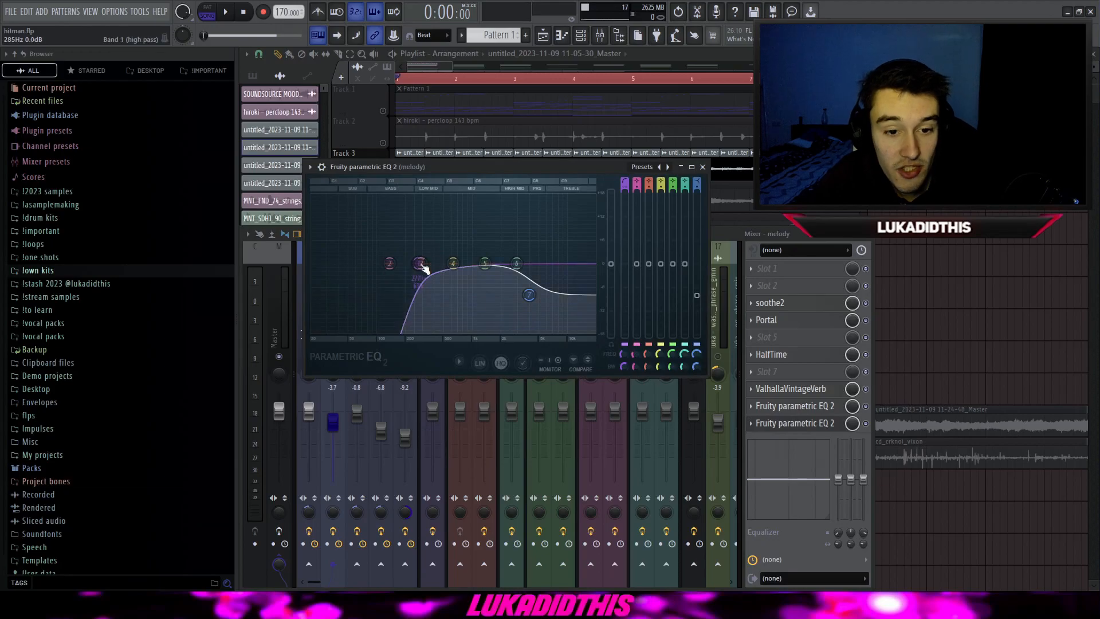
pyautogui.press('Escape')
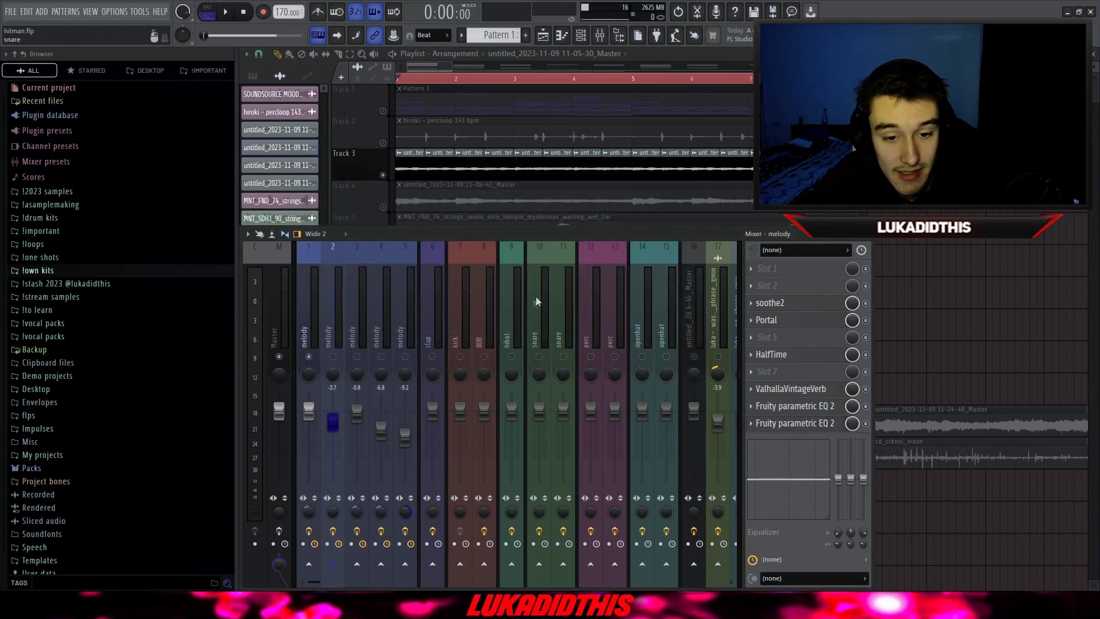
# Leave the mixer, inspect the repeated audio clip on playlist Track 3 and play it back.
pyautogui.press('Escape')
pyautogui.scroll(5, 371, 194)
pyautogui.scroll(-2, 374, 194)
pyautogui.scroll(-3, 358, 194)
pyautogui.scroll(2, 359, 194)
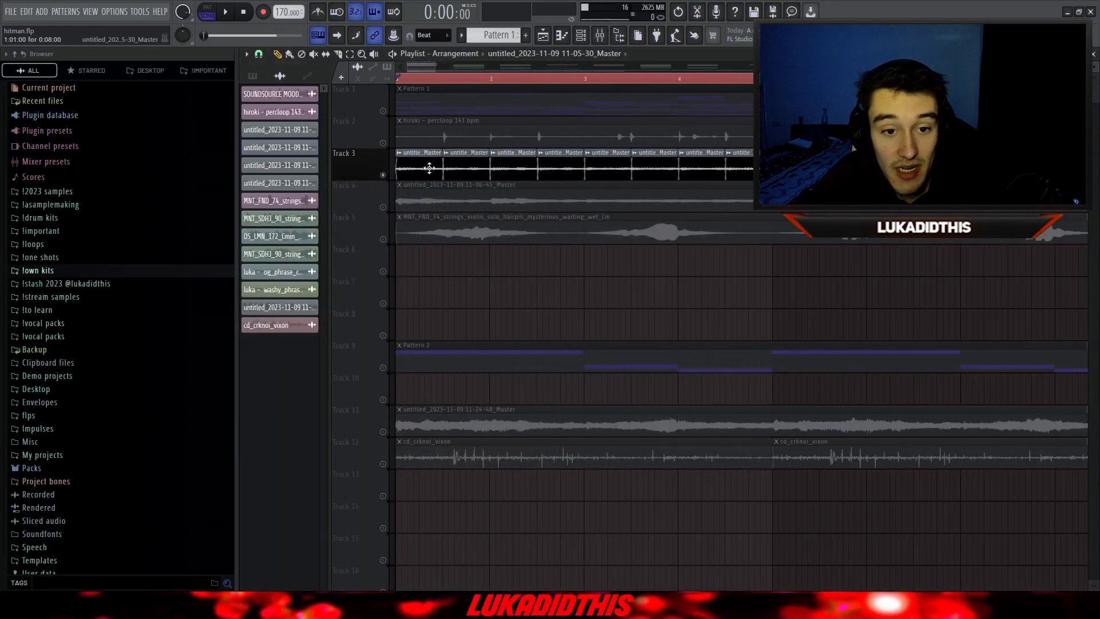
pyautogui.doubleClick(430, 168)
pyautogui.scroll(-3, 634, 263)
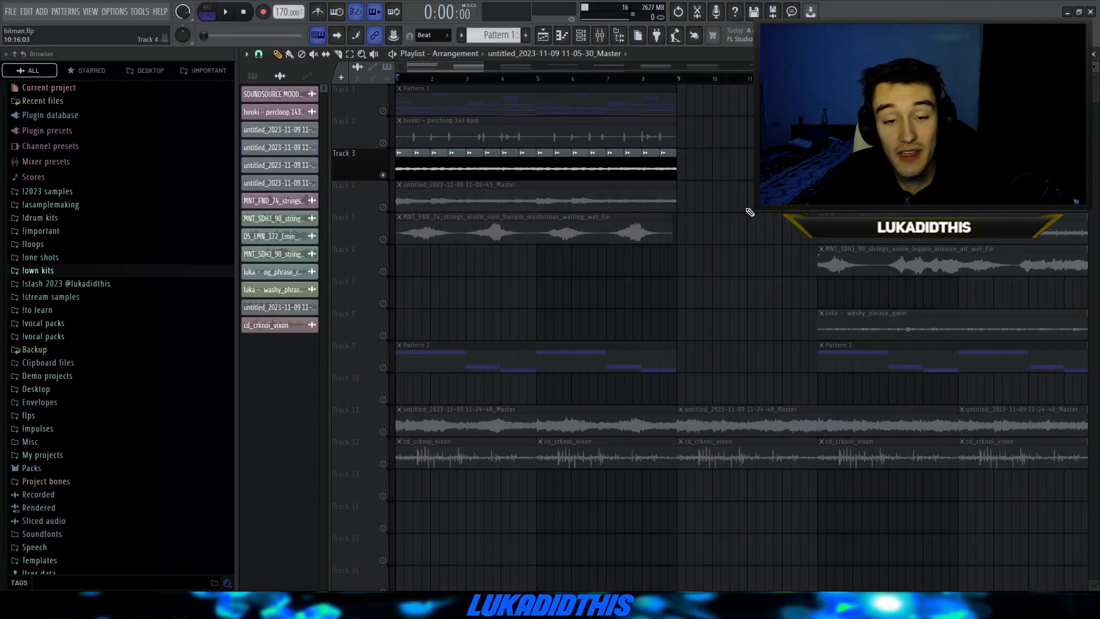
pyautogui.press('space')
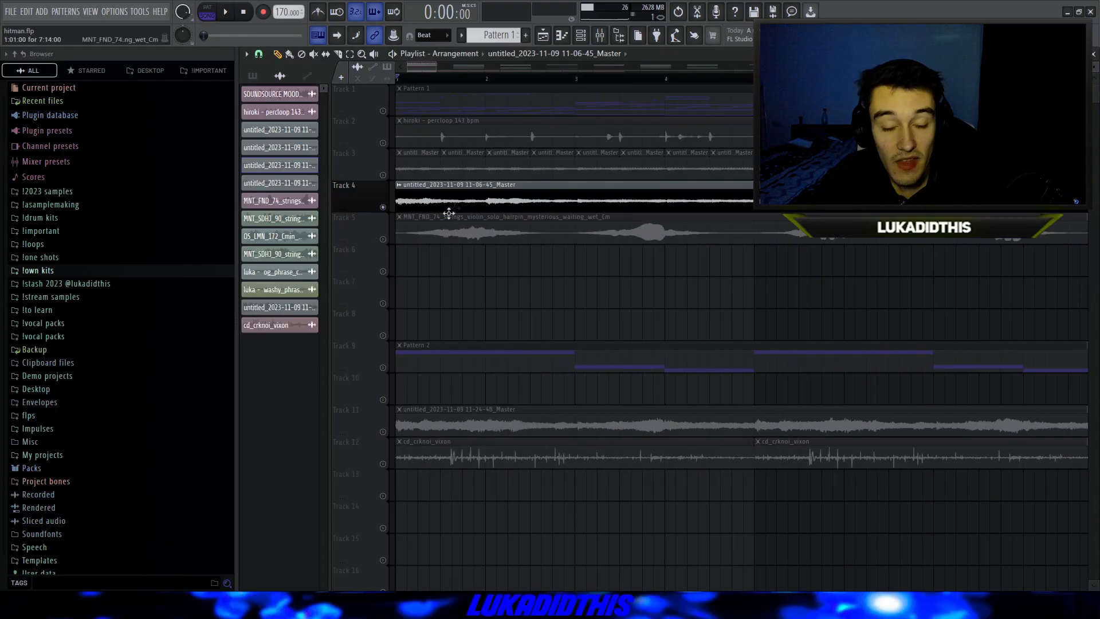
# Check the Track 4 audio clip's channel settings and the Fruity parametric EQ 2 on its mixer track.
pyautogui.doubleClick(479, 185)
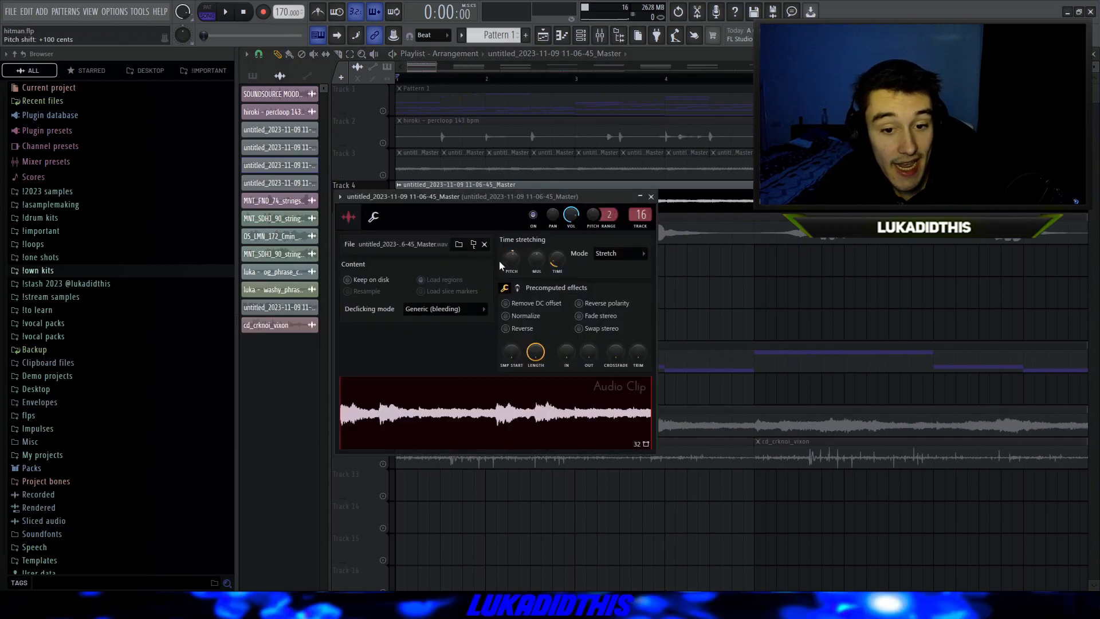
pyautogui.press('Escape')
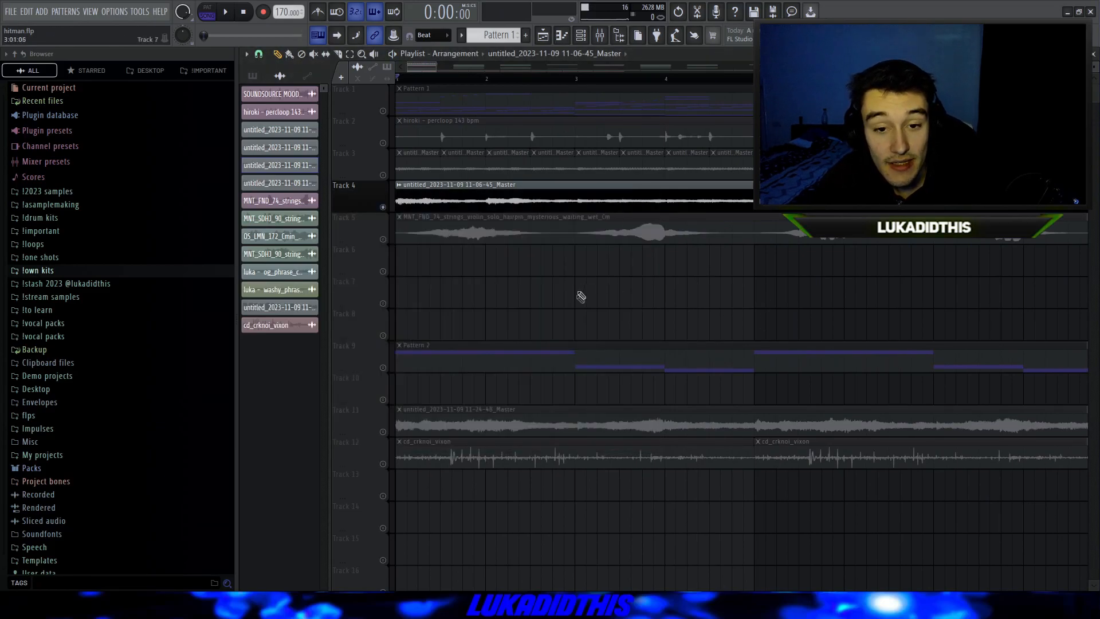
pyautogui.click(785, 270)
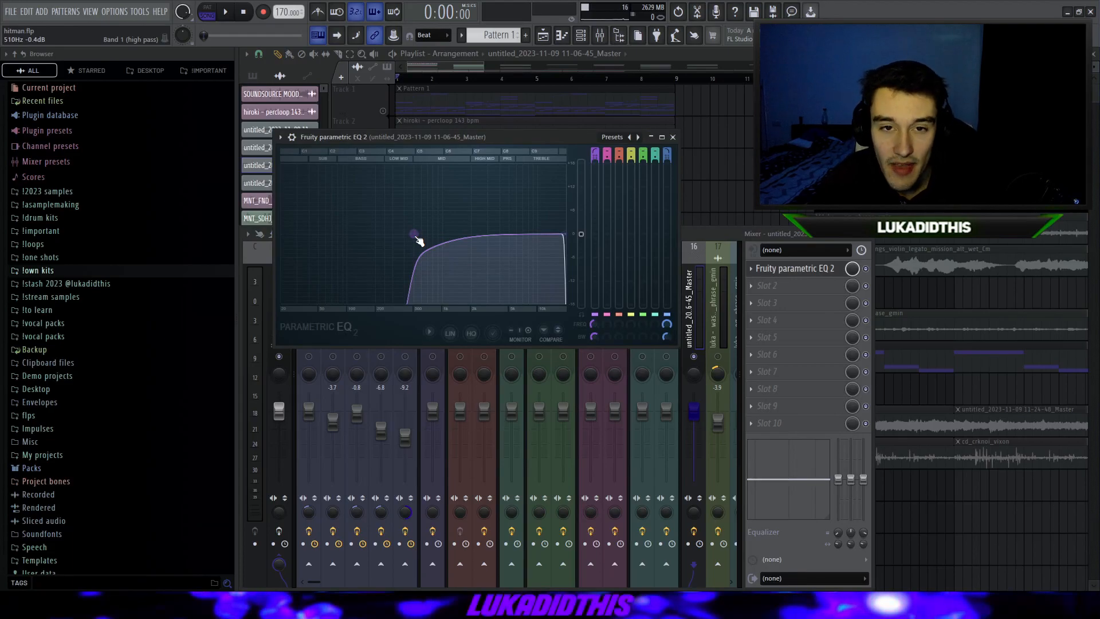
pyautogui.press('F5')
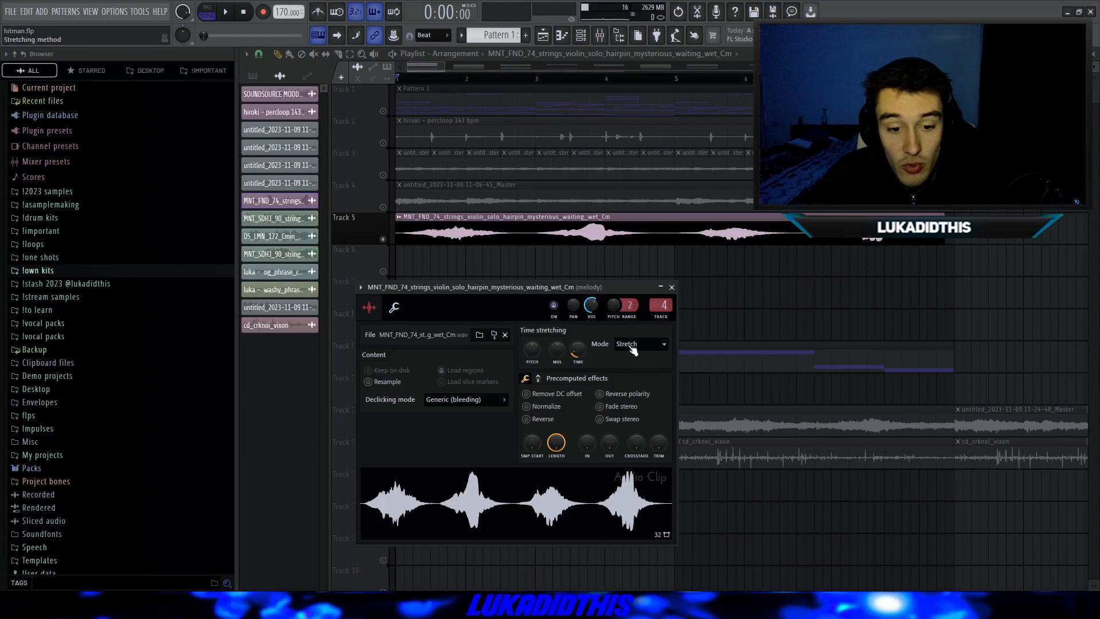
# Close the Track 5 violin sample's channel settings and play the soloed clip in the playlist.
pyautogui.click(672, 287)
pyautogui.scroll(-4, 385, 269)
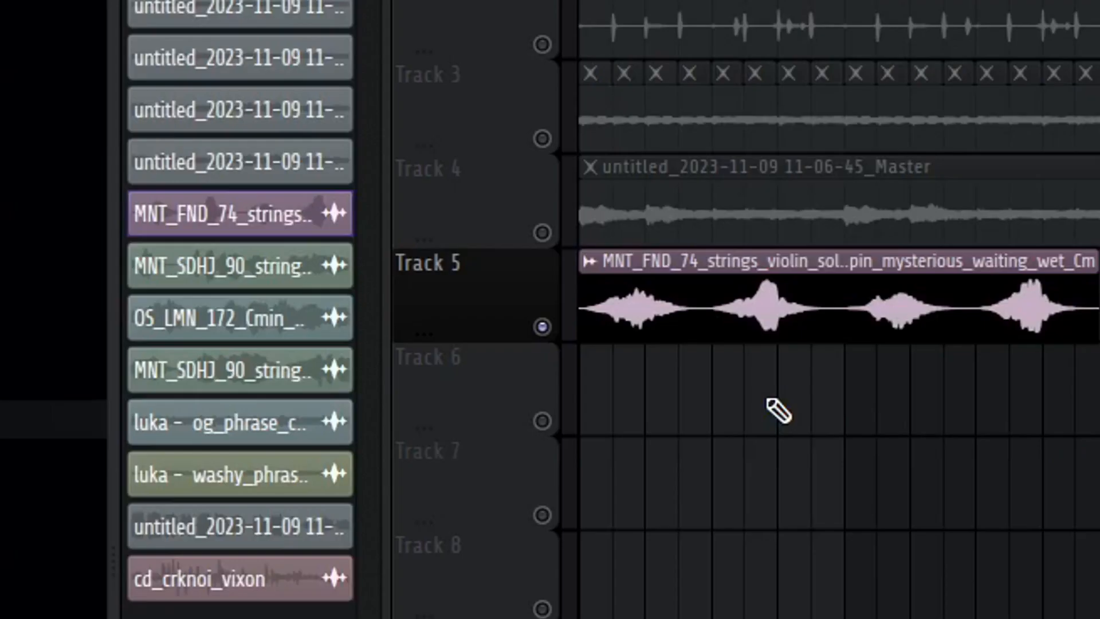
pyautogui.press('space')
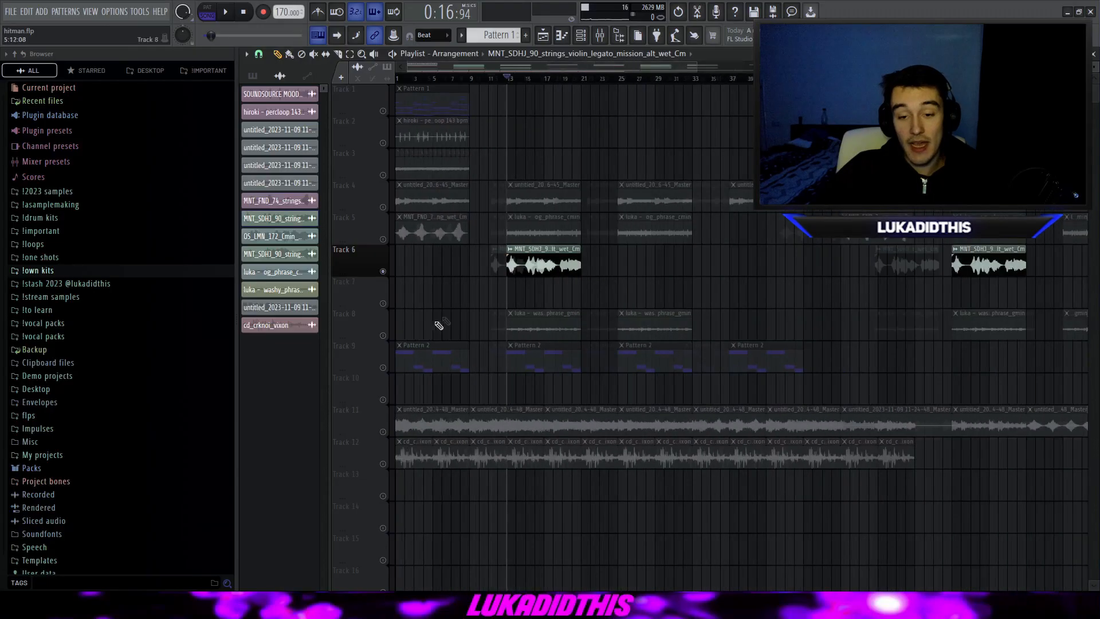
# Examine the violin legato clip on Track 6, including the pitch and time-stretching options in its channel settings.
pyautogui.scroll(2, 526, 289)
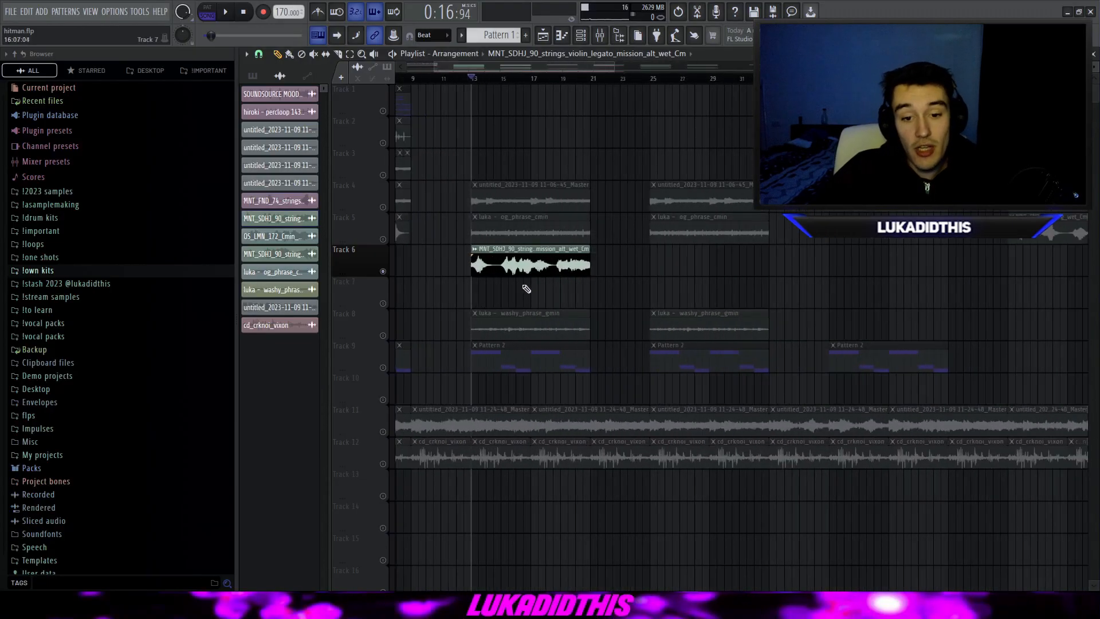
pyautogui.doubleClick(536, 263)
pyautogui.rightClick(631, 329)
pyautogui.scroll(3, 561, 312)
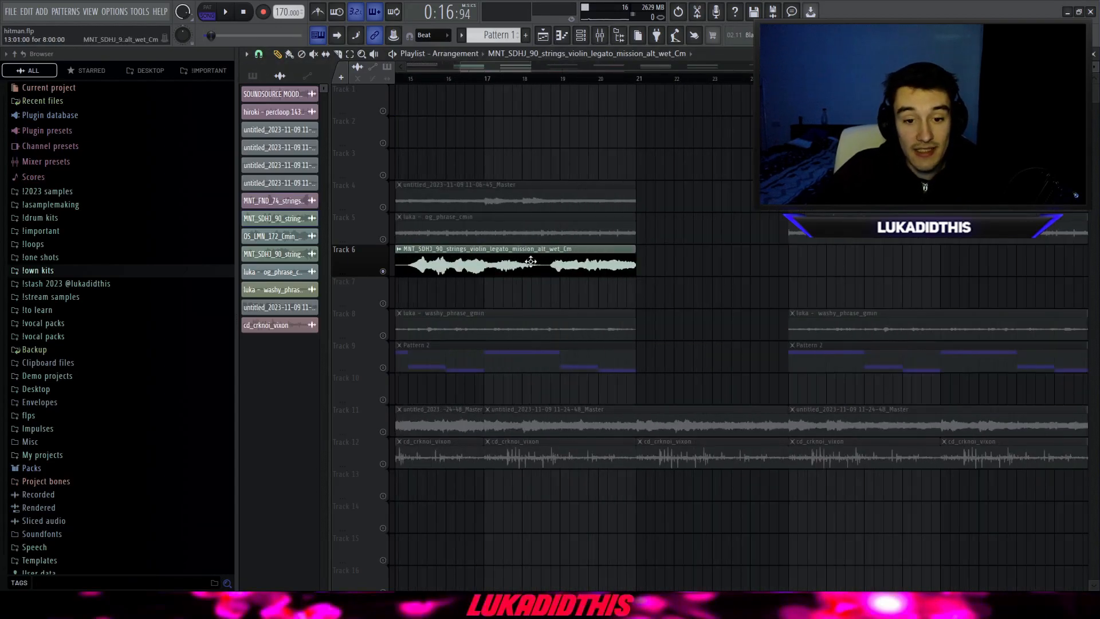
pyautogui.doubleClick(530, 261)
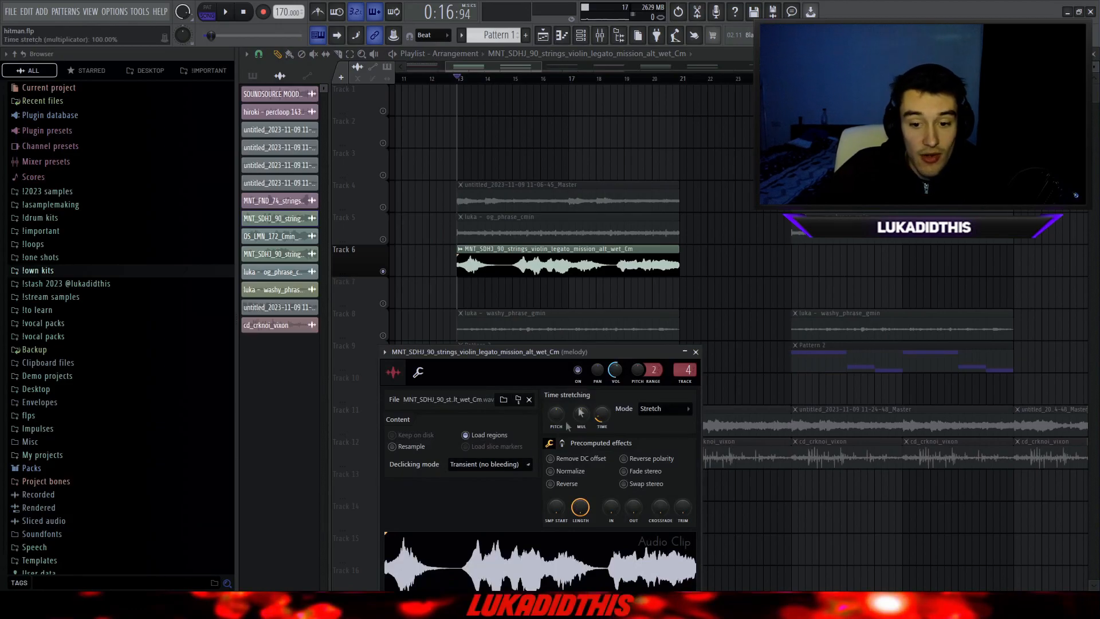
pyautogui.press('Escape')
pyautogui.scroll(5, 444, 301)
pyautogui.scroll(2, 561, 300)
pyautogui.scroll(-2, 428, 278)
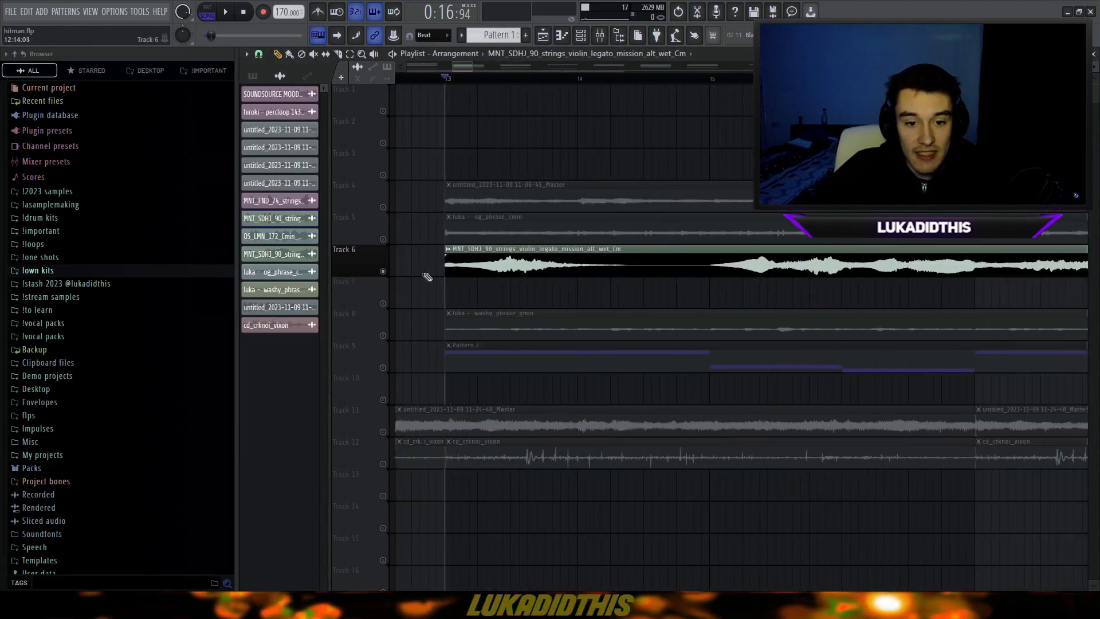
pyautogui.scroll(-4, 428, 278)
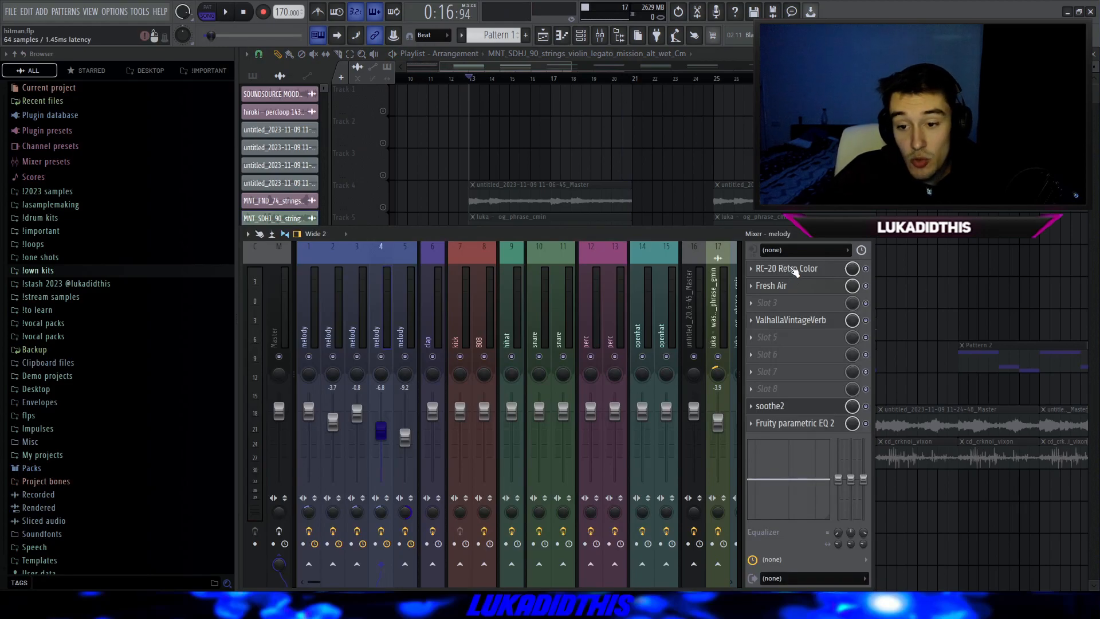
# Review the melody mixer track's RC-20 Retro Color, Fresh Air, ValhallaVintageVerb and Fruity parametric EQ 2 settings.
pyautogui.click(796, 270)
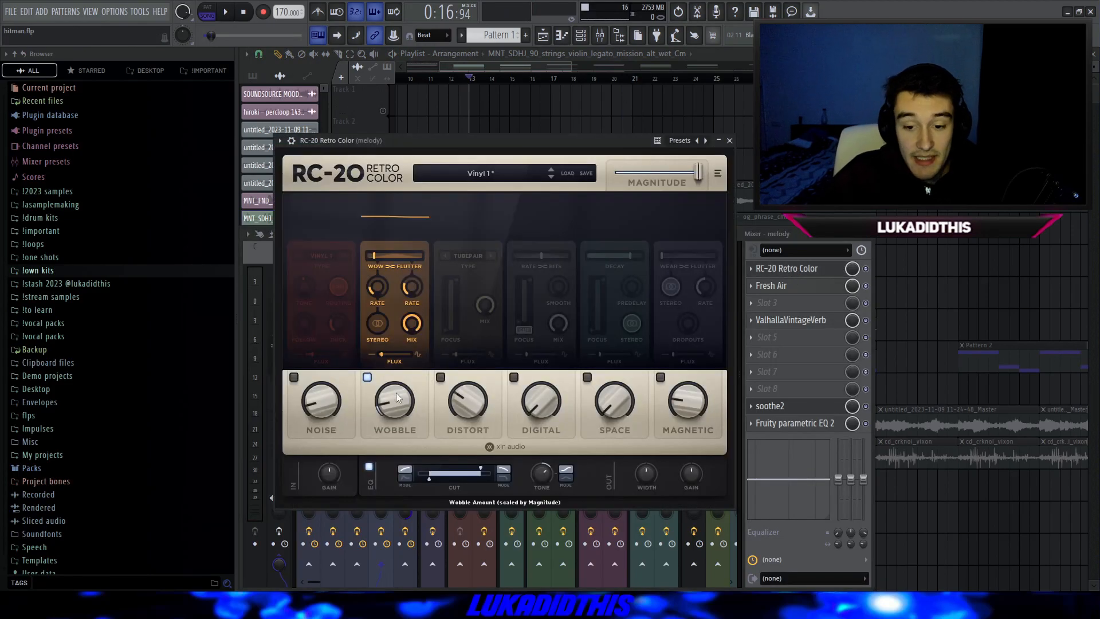
pyautogui.click(786, 290)
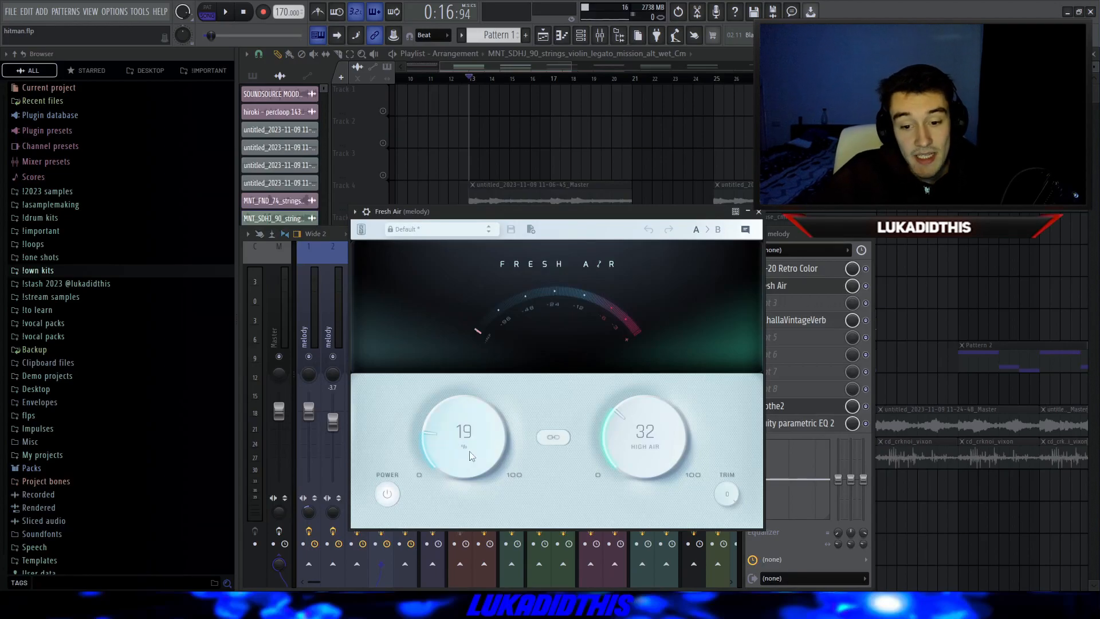
pyautogui.click(819, 325)
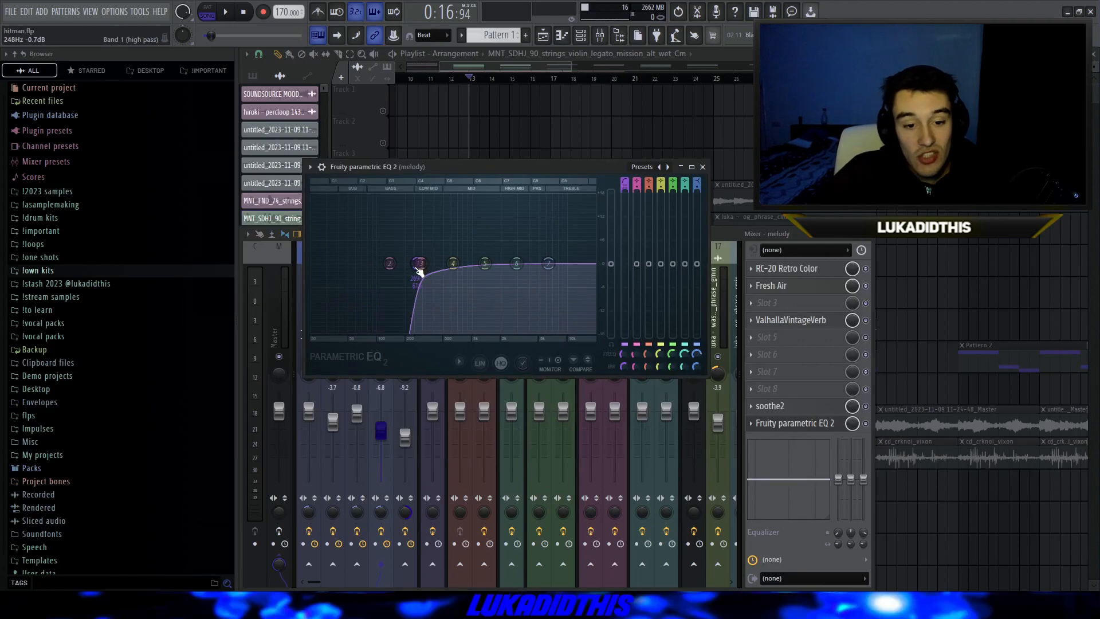
pyautogui.press('Escape')
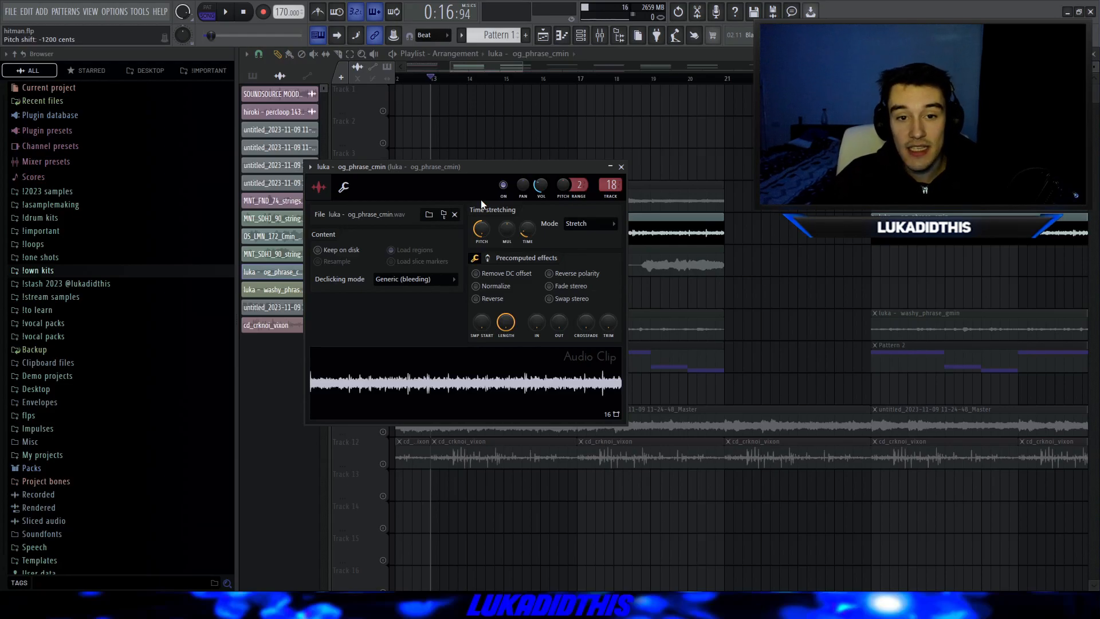
# Check the Track 5 og_phrase_cmin clip's channel settings and the Fruity parametric EQ 2 on its mixer track.
pyautogui.press('Escape')
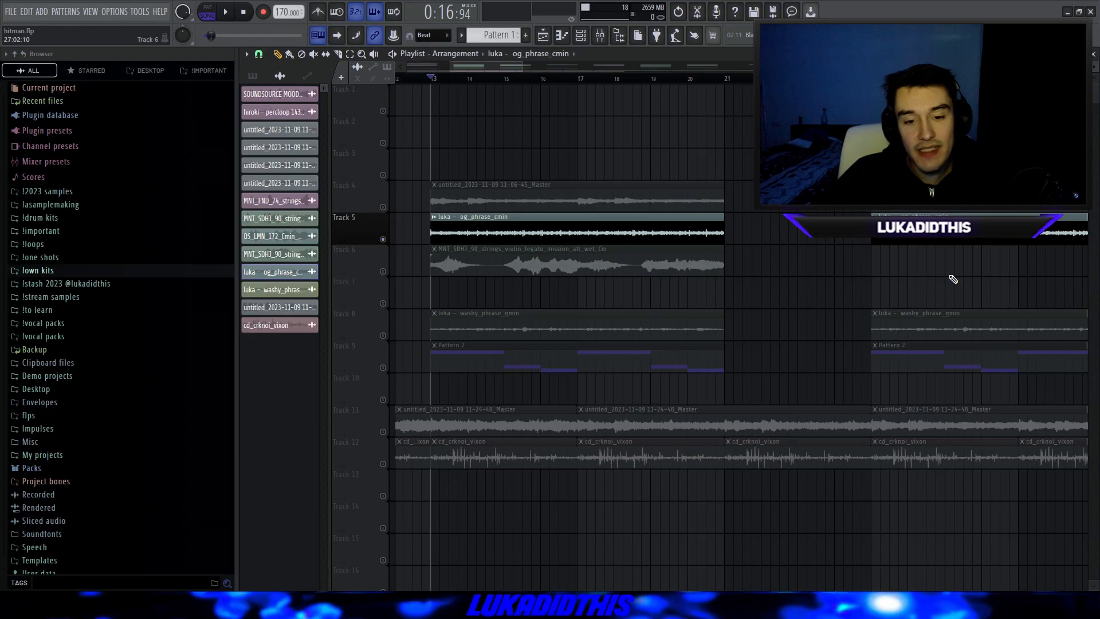
pyautogui.doubleClick(706, 231)
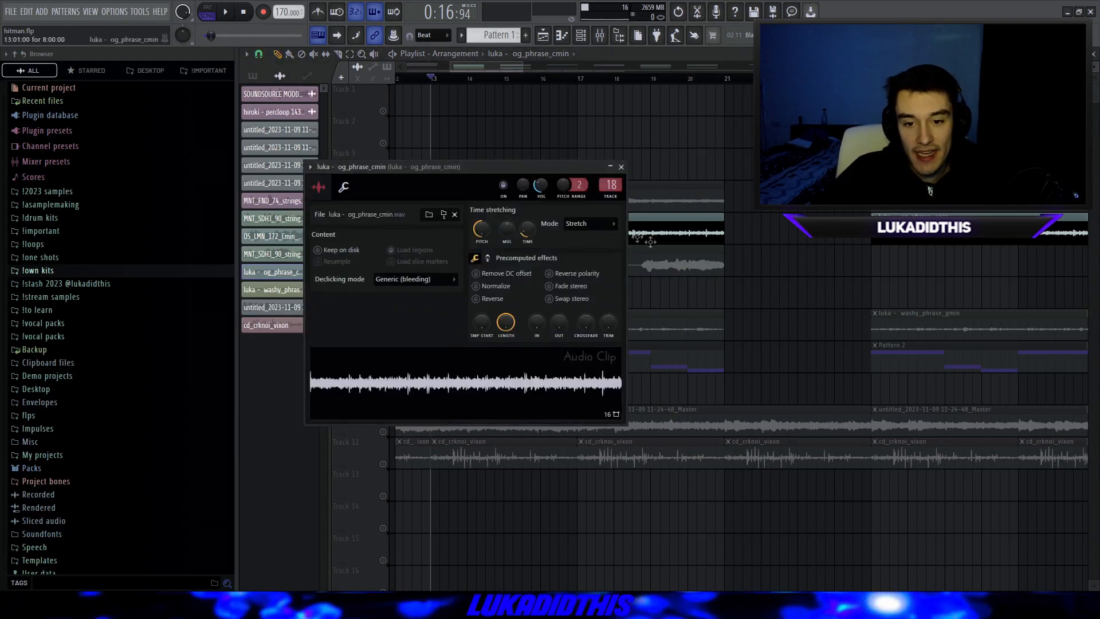
pyautogui.press('F9')
pyautogui.click(803, 270)
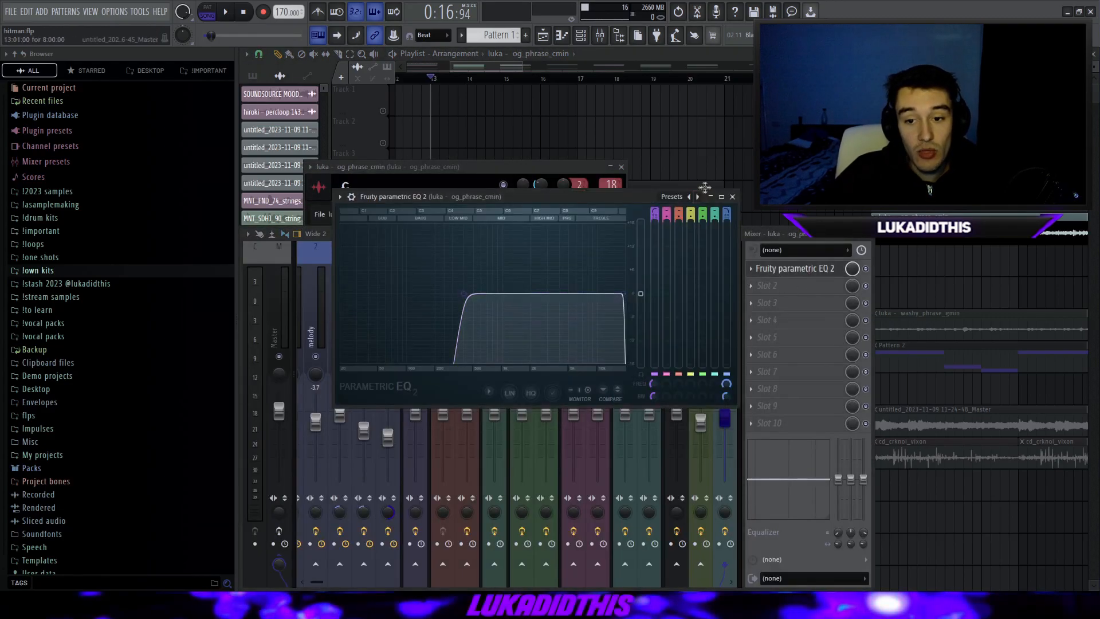
pyautogui.click(732, 196)
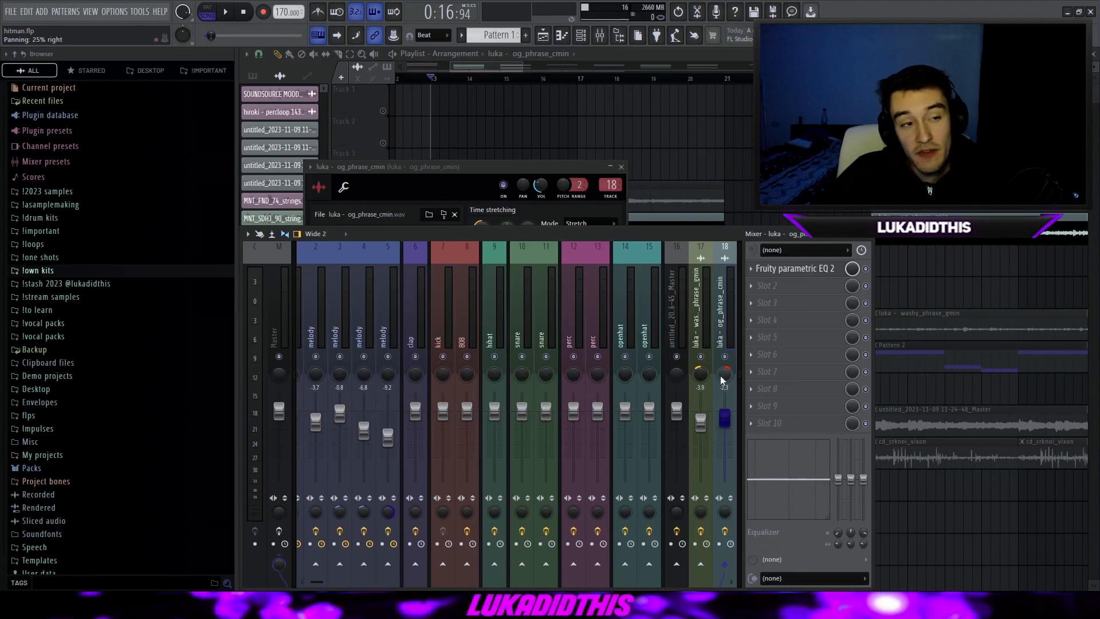
# Inspect the Track 8 washy_phrase_gmin clip's channel settings and the Fruity parametric EQ 2 on its mixer track.
pyautogui.doubleClick(906, 327)
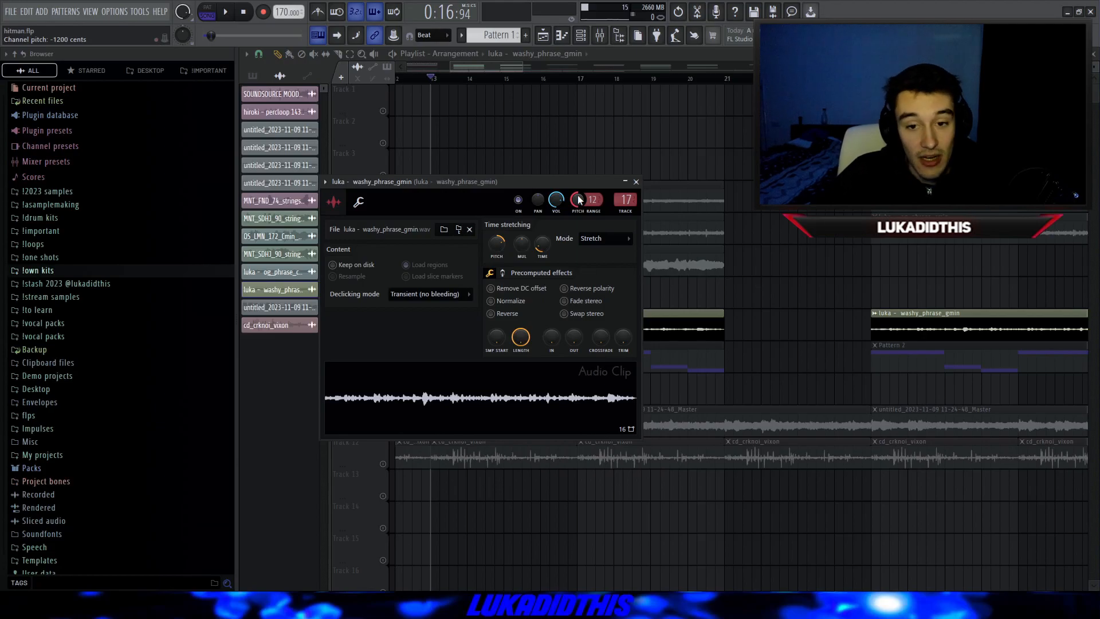
pyautogui.click(626, 199)
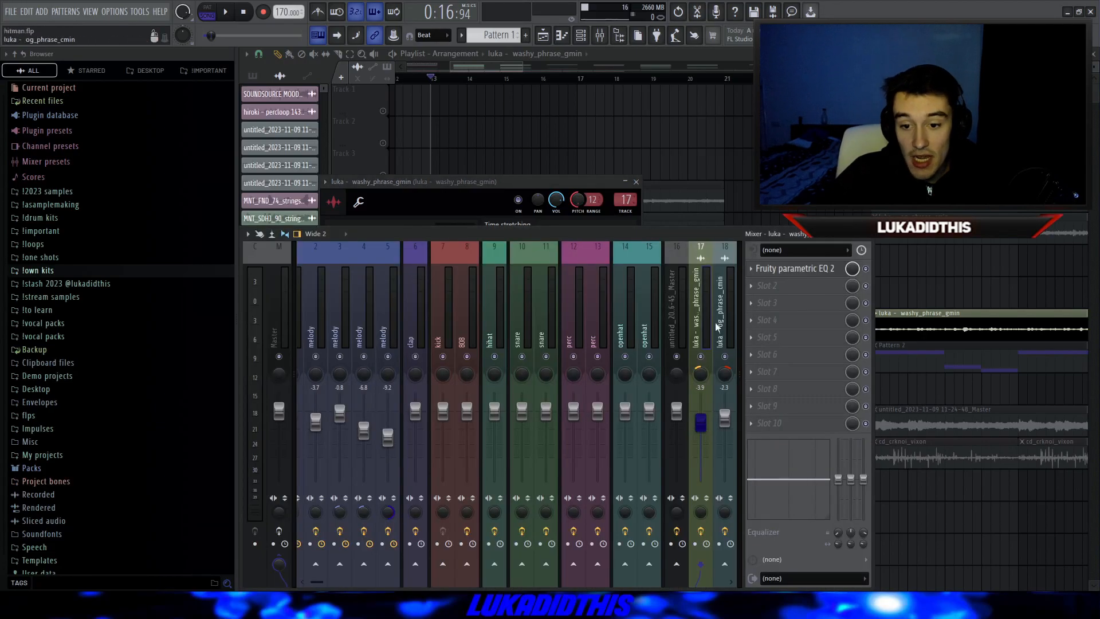
pyautogui.click(790, 279)
pyautogui.press('Escape')
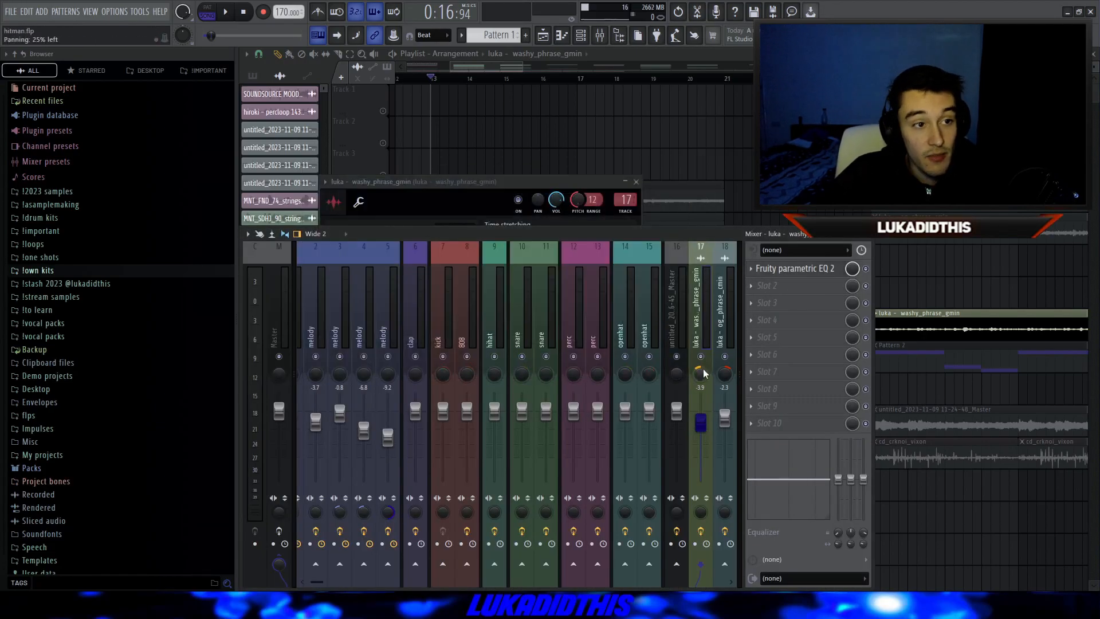
# Examine the boards - bass sampler settings for Pattern 2 and play back its notes in the piano roll.
pyautogui.rightClick(717, 140)
pyautogui.scroll(-2, 573, 292)
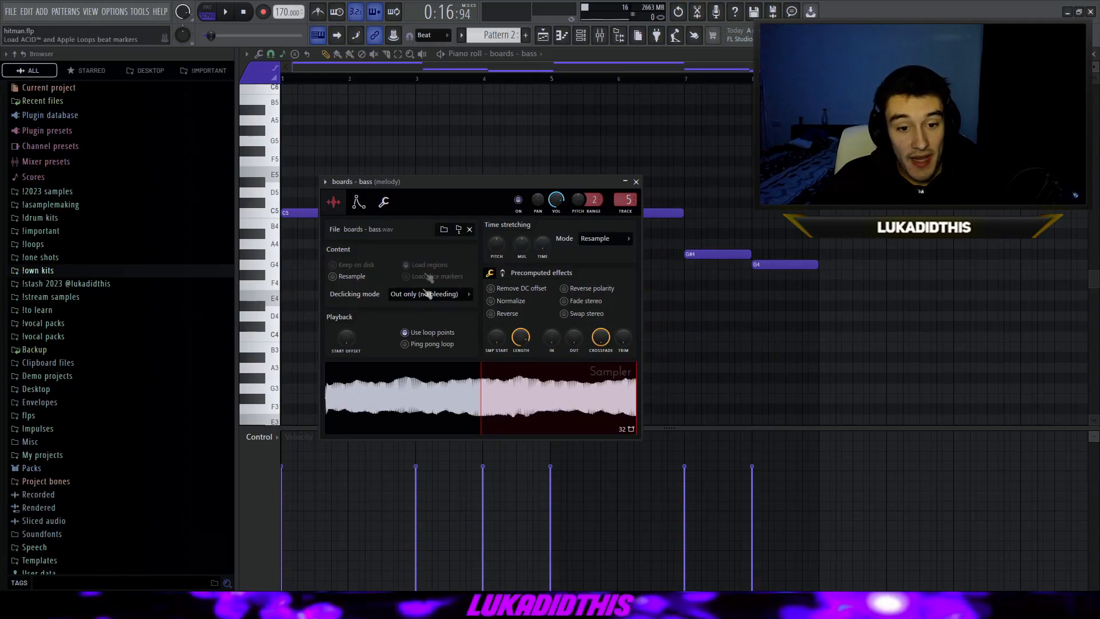
pyautogui.click(359, 202)
pyautogui.click(333, 201)
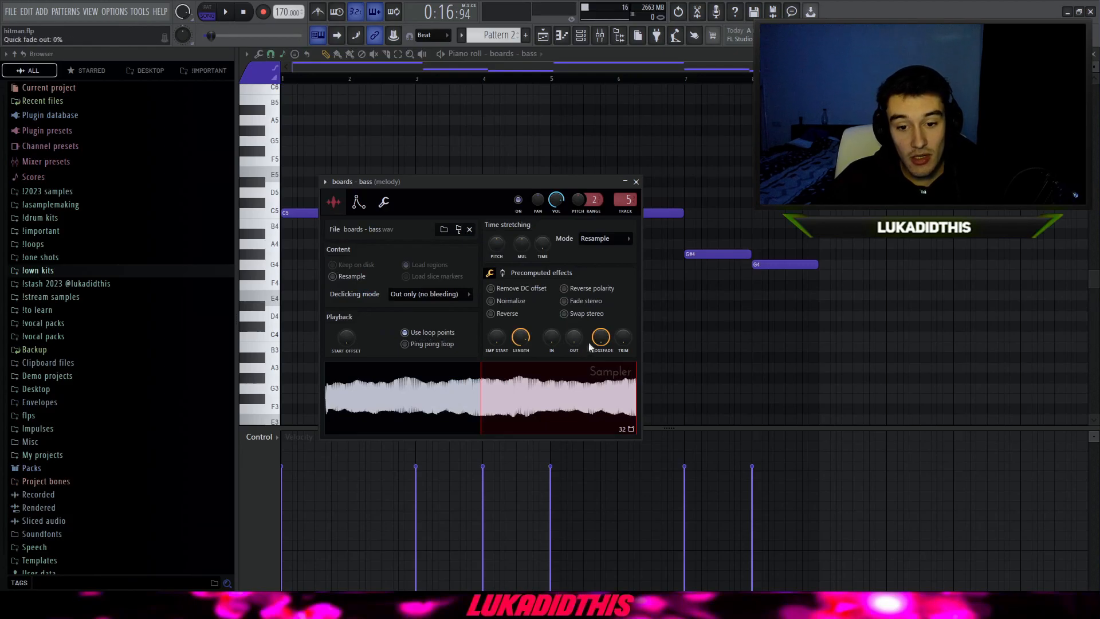
pyautogui.press('Escape')
pyautogui.scroll(1, 575, 309)
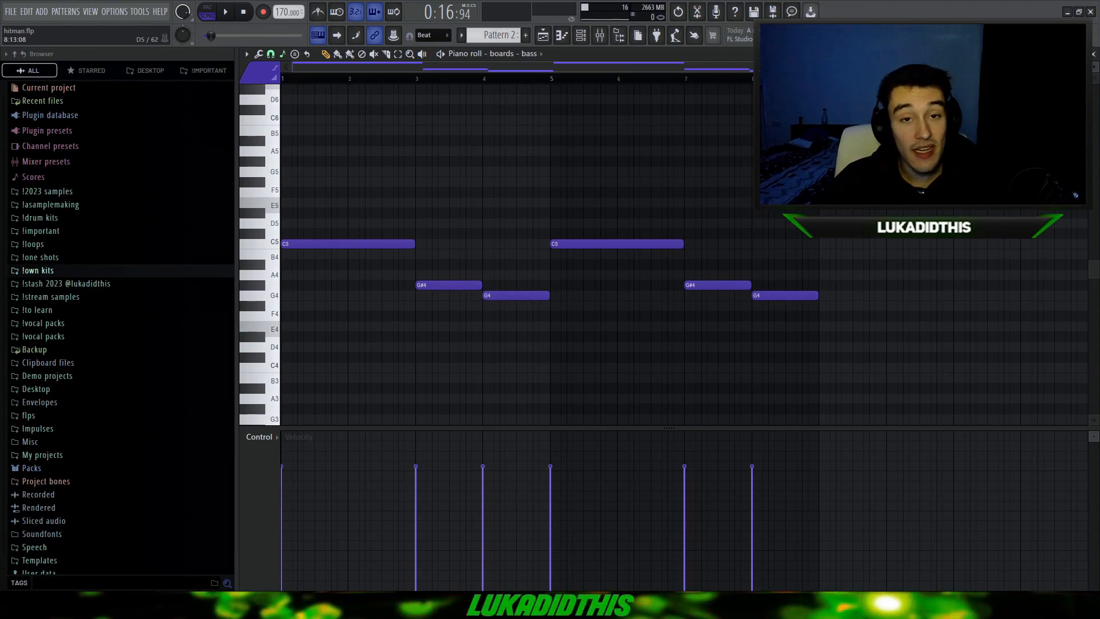
pyautogui.press('space')
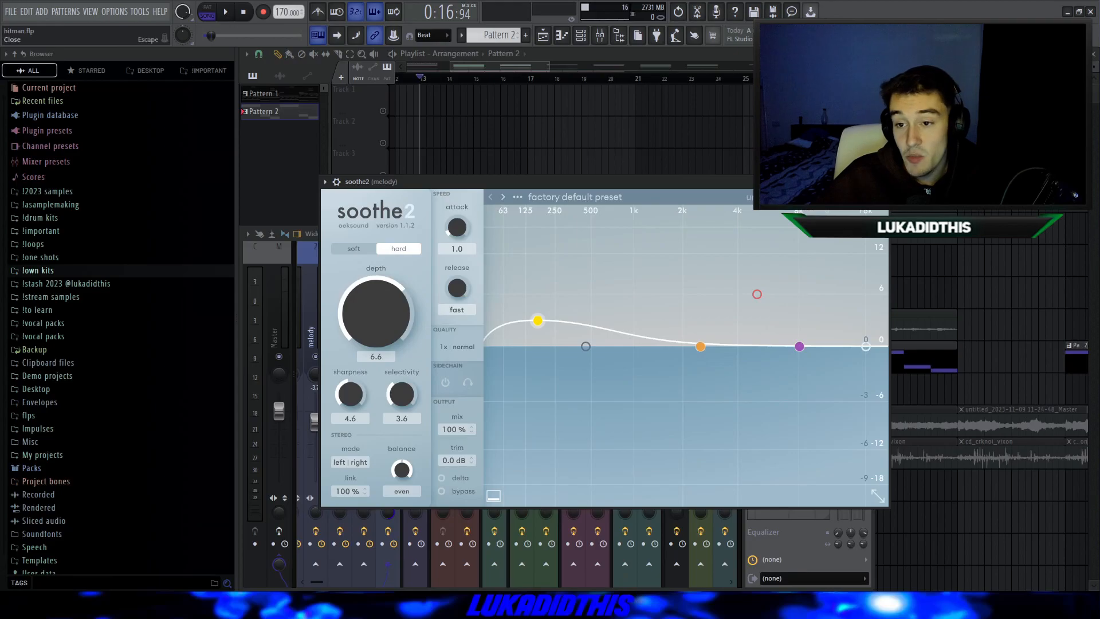
# Review the soothe2, Decapitator and Fruity parametric EQ 2 effects on the bass's melody mixer track.
pyautogui.click(882, 182)
pyautogui.click(779, 323)
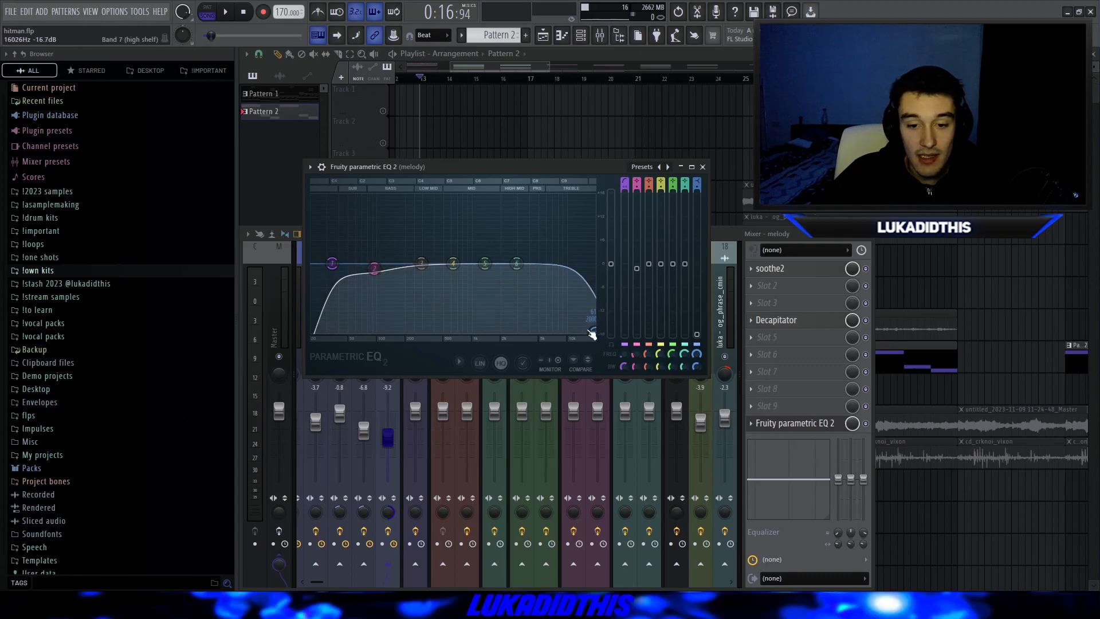
pyautogui.click(703, 167)
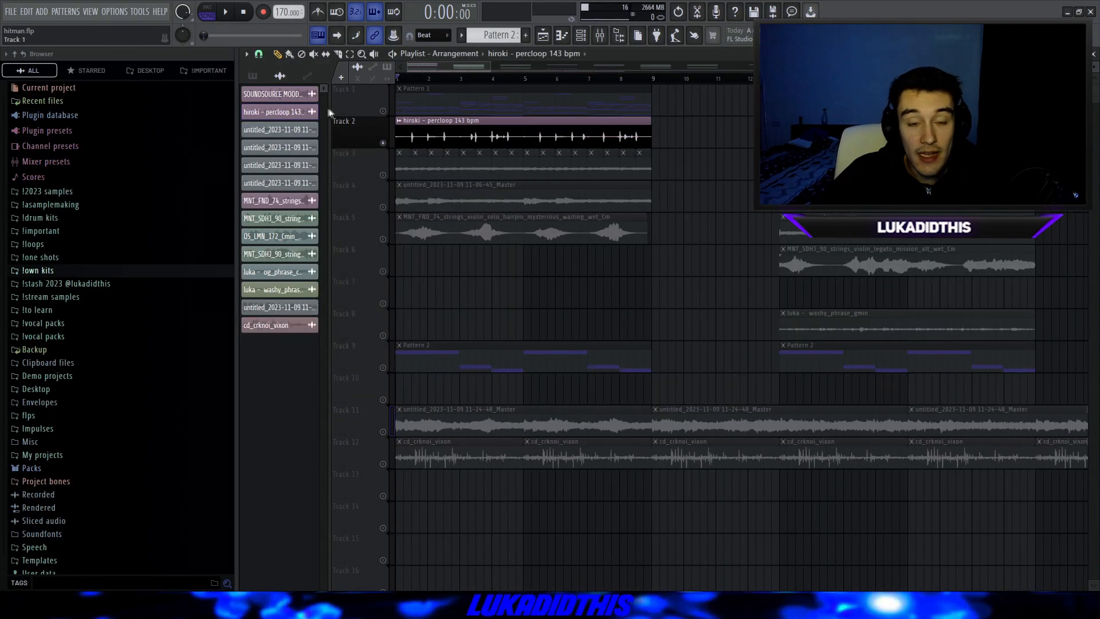
# Look over the opening bars of the playlist arrangement and play back the hiroki percloop on Track 2.
pyautogui.scroll(3, 436, 156)
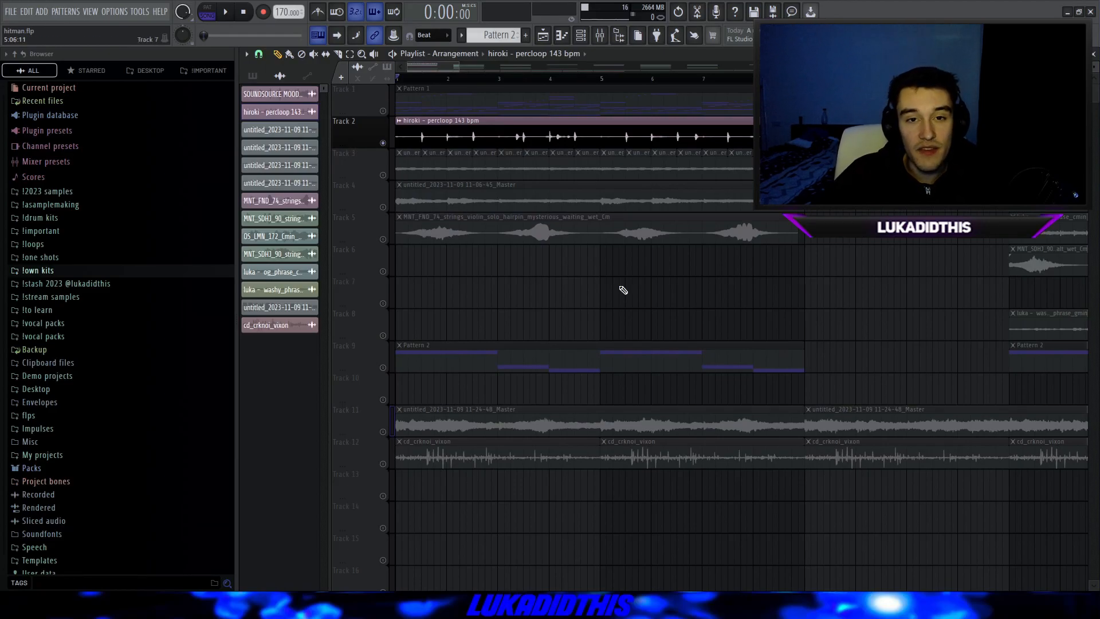
pyautogui.scroll(-2, 343, 158)
pyautogui.scroll(3, 370, 157)
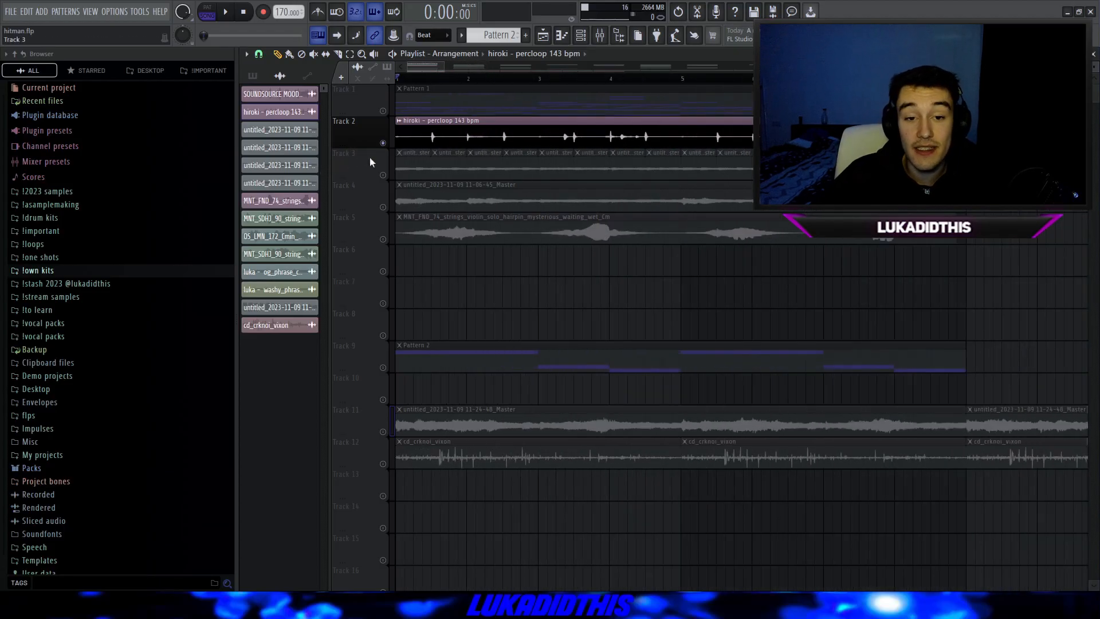
pyautogui.press('space')
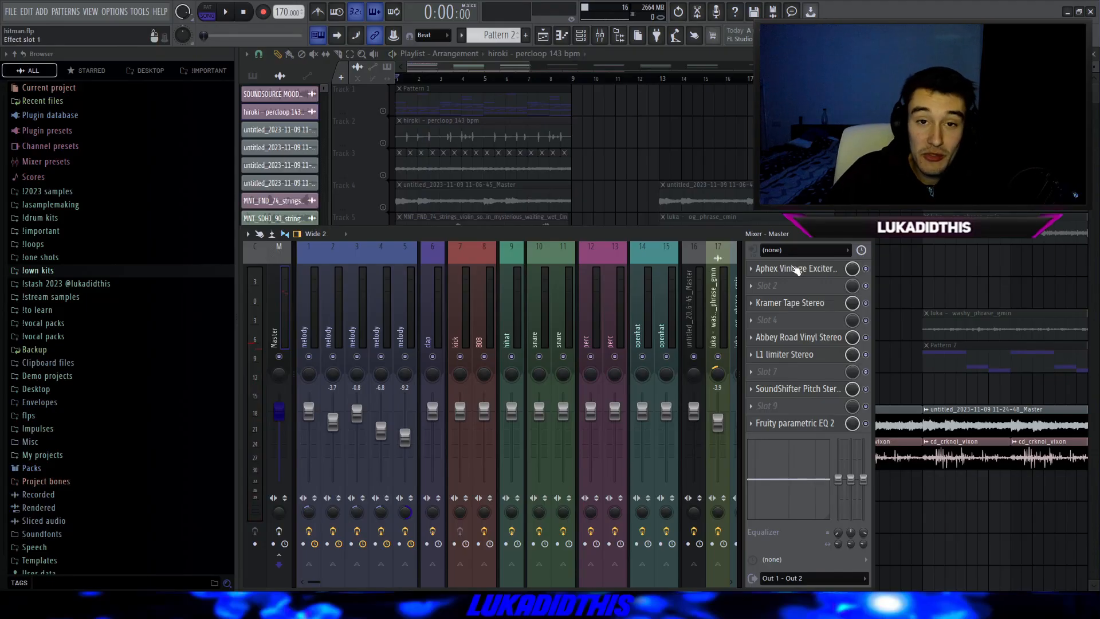
# Review the master track's Aphex Vintage Exciter, Kramer Tape, Abbey Road Vinyl, L1 limiter, SoundShifter Pitch and Fruity parametric EQ 2 effects.
pyautogui.click(797, 270)
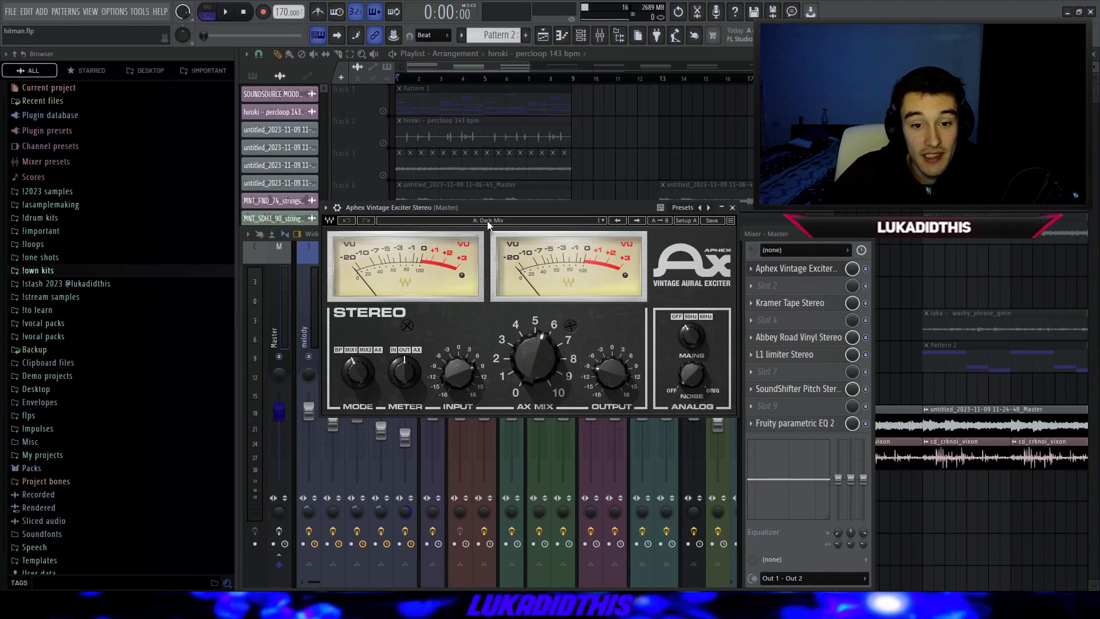
pyautogui.click(733, 208)
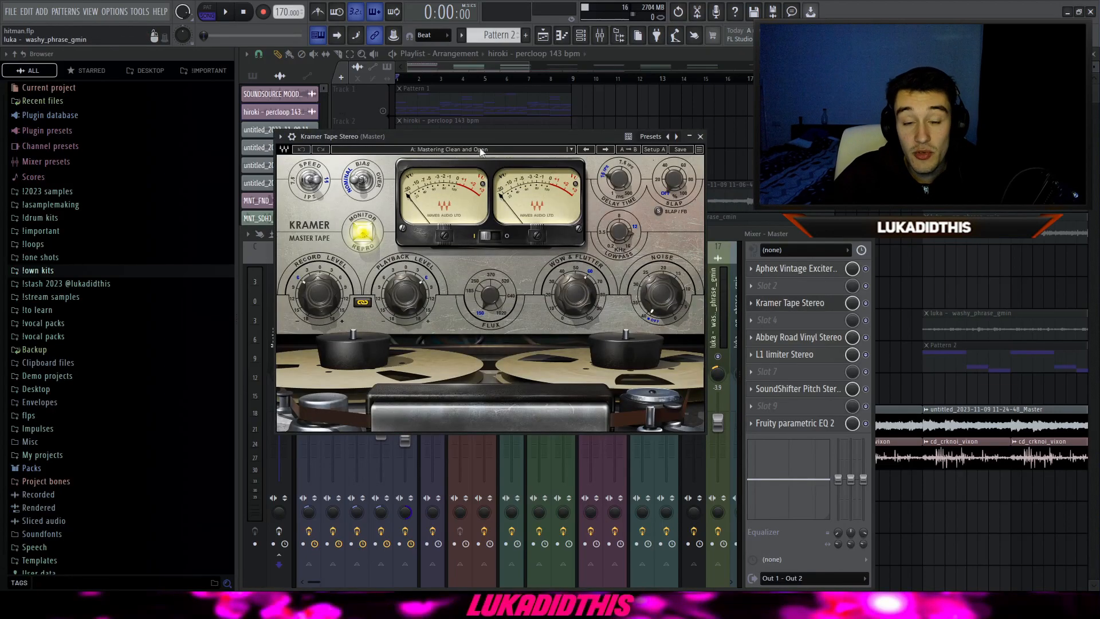
pyautogui.click(700, 136)
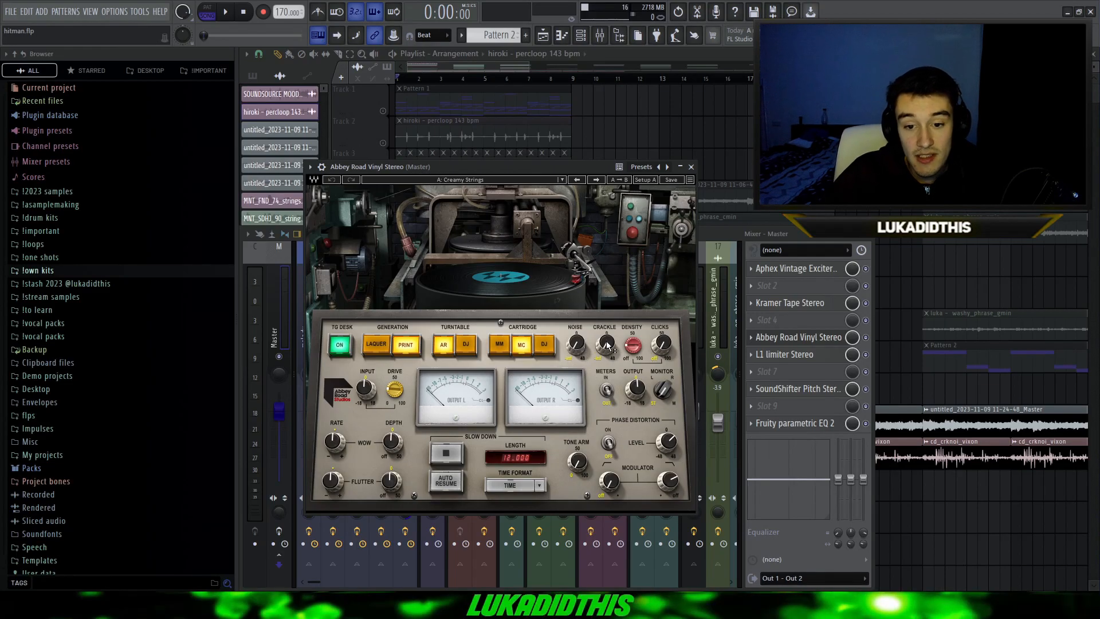
pyautogui.click(692, 167)
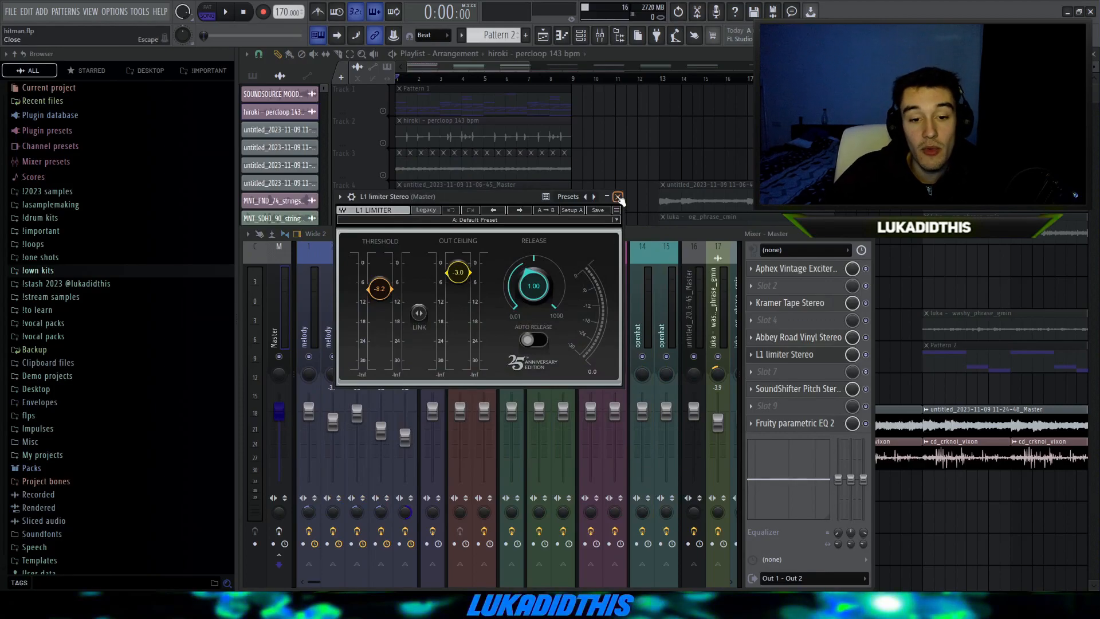
pyautogui.click(618, 196)
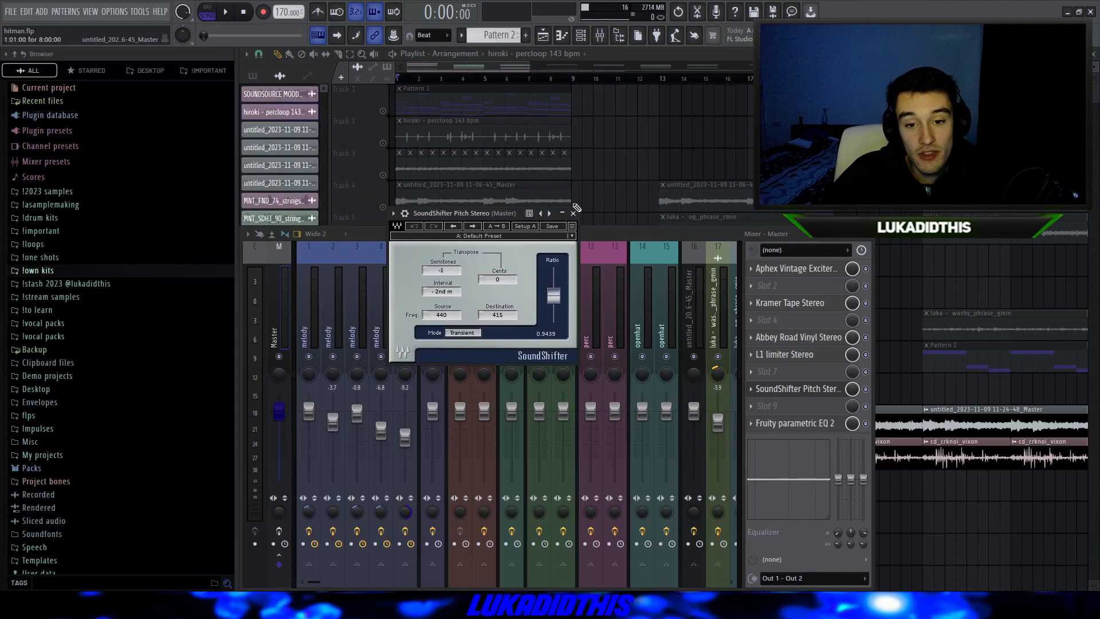
pyautogui.click(573, 213)
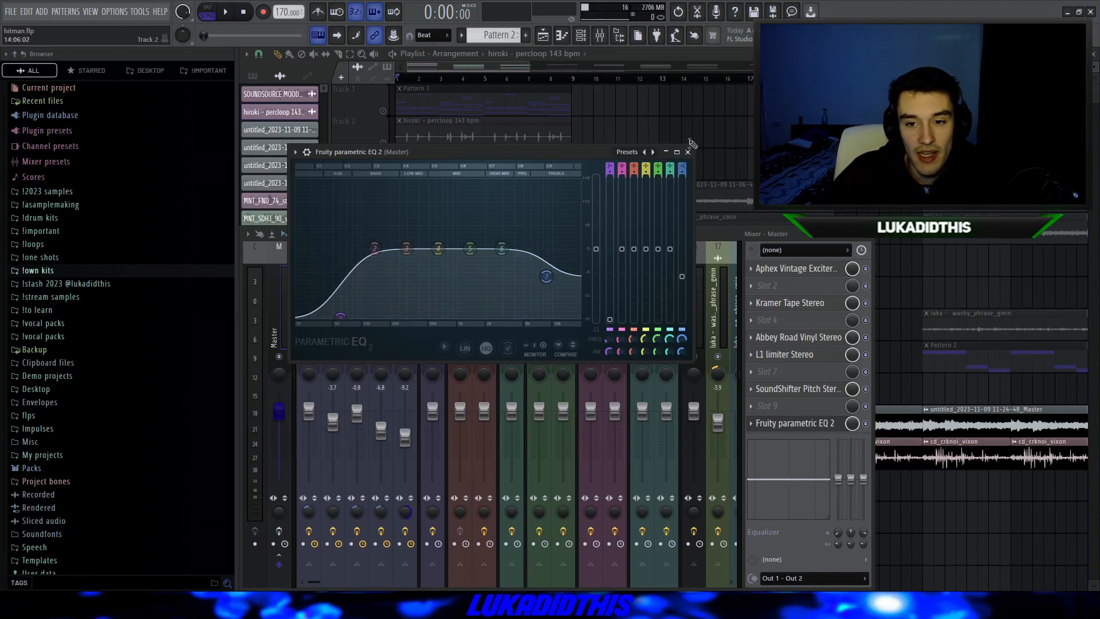
pyautogui.click(687, 152)
pyautogui.press('F9')
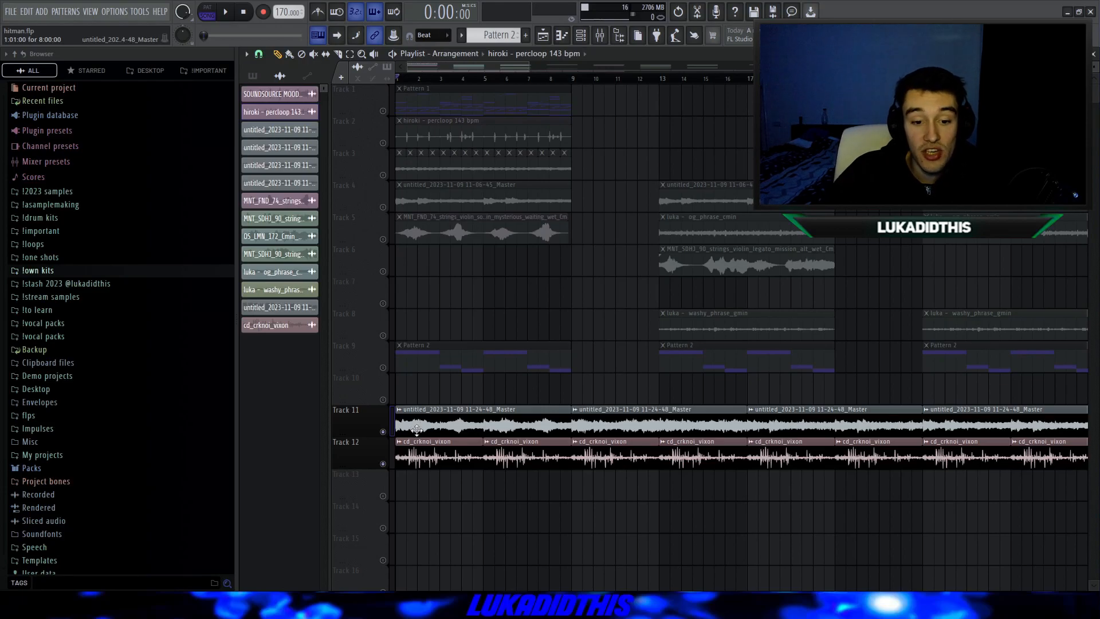
# Solo the background audio on playlist Track 11 and bring the cd_crknoi_vixon clips on Track 12 back in.
pyautogui.rightClick(383, 432)
pyautogui.rightClick(382, 432)
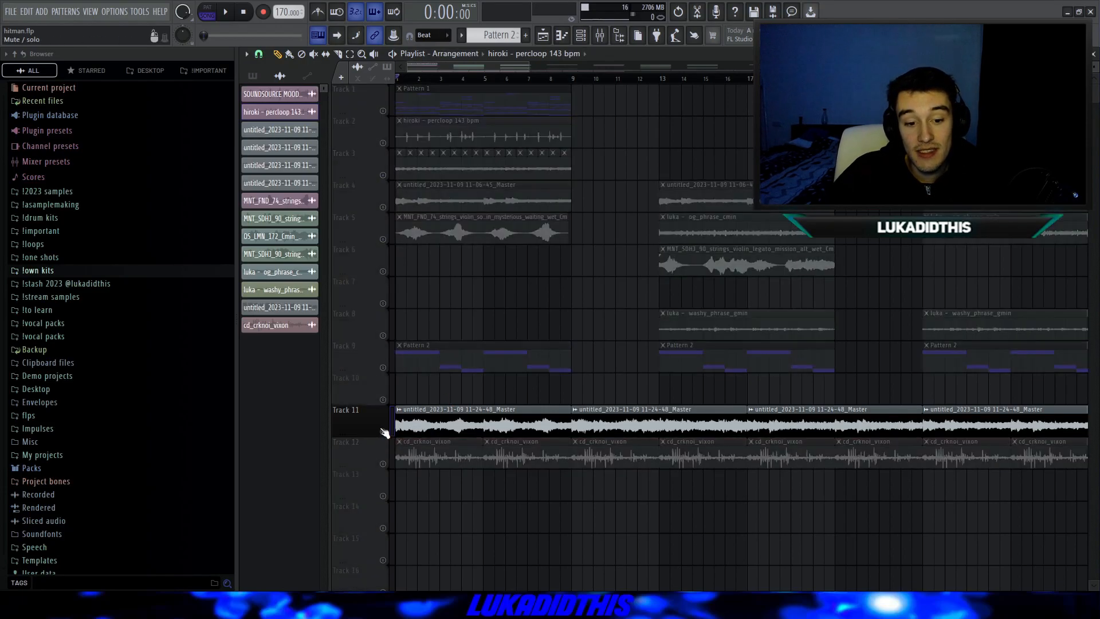
pyautogui.rightClick(382, 432)
pyautogui.click(383, 432)
pyautogui.click(382, 463)
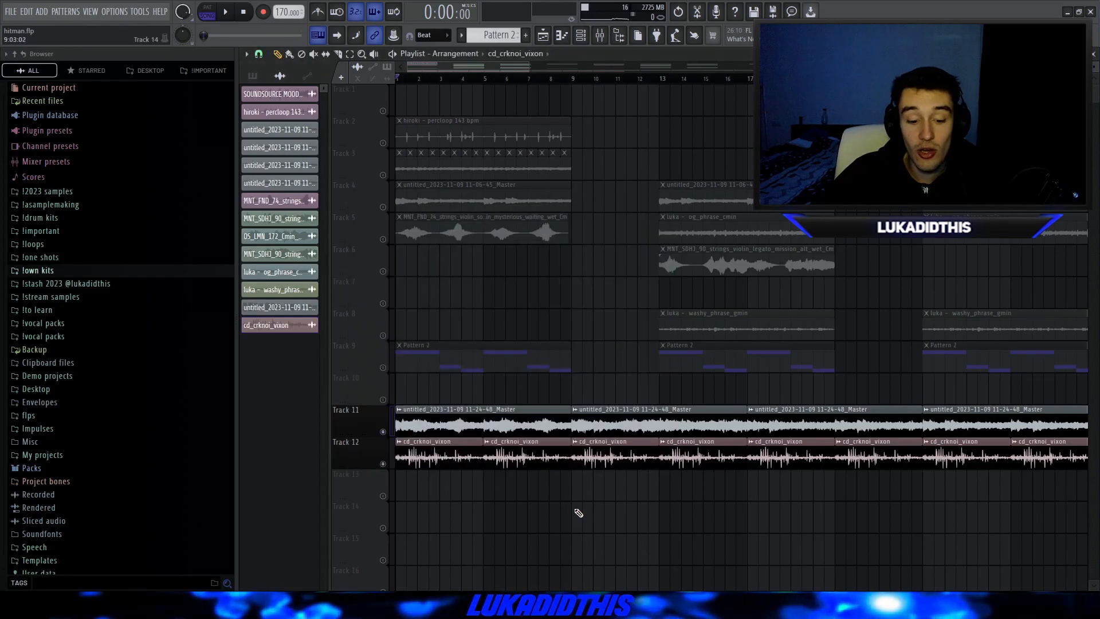
# Locate the master track's effects on/off switch in the mixer and return to the playlist.
pyautogui.scroll(3, 579, 512)
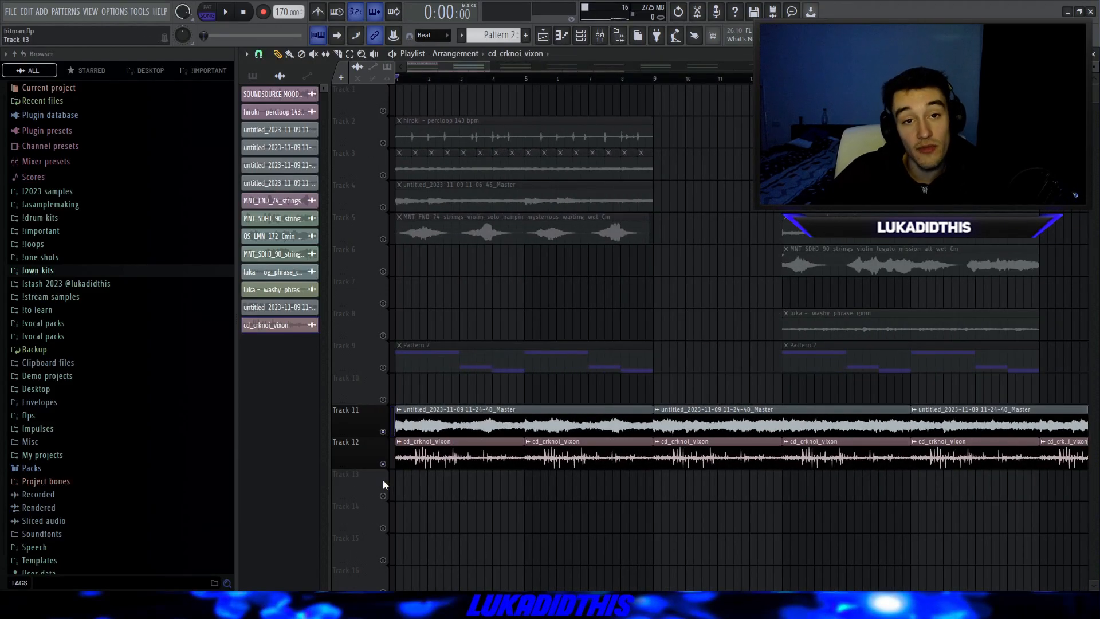
pyautogui.click(602, 36)
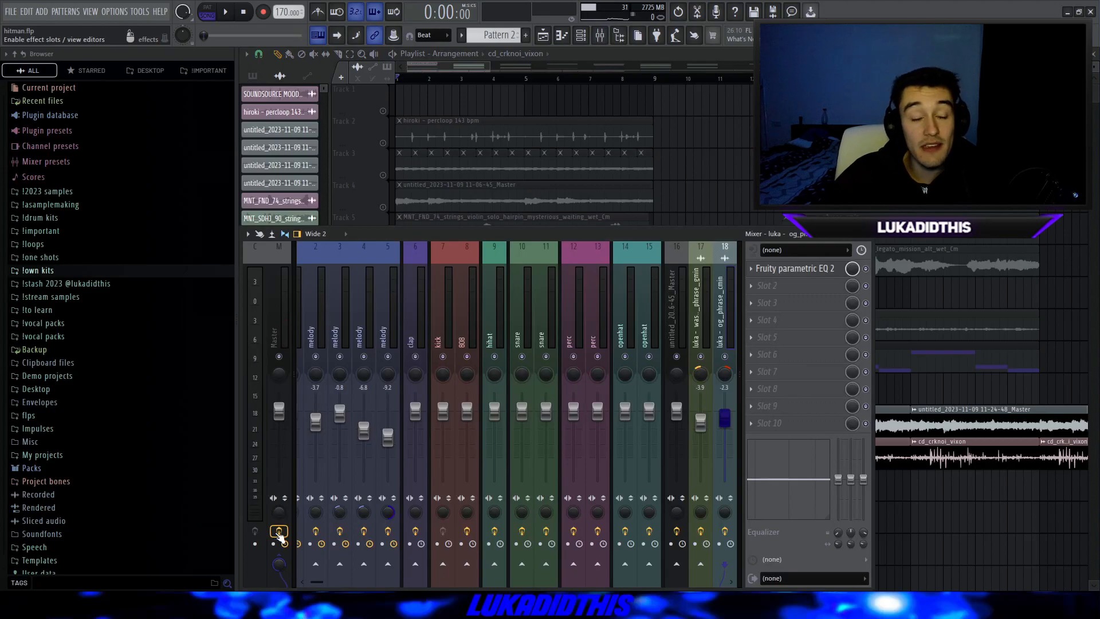
pyautogui.press('F9')
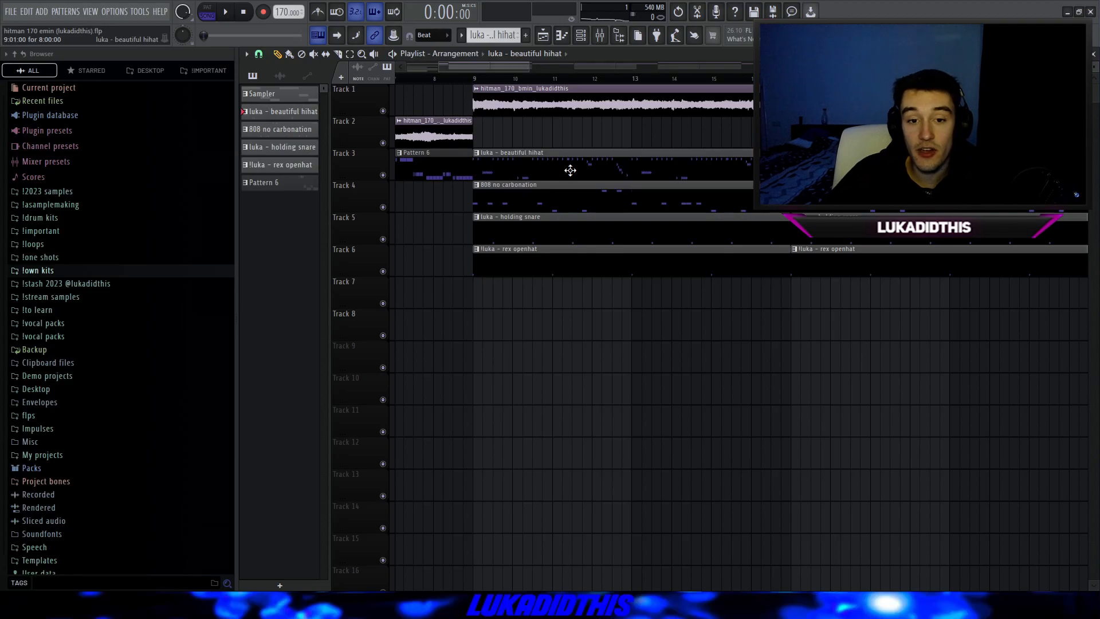
# Examine the beautiful hihat pattern's notes and pitched rolls across all eight bars in the piano roll.
pyautogui.doubleClick(571, 170)
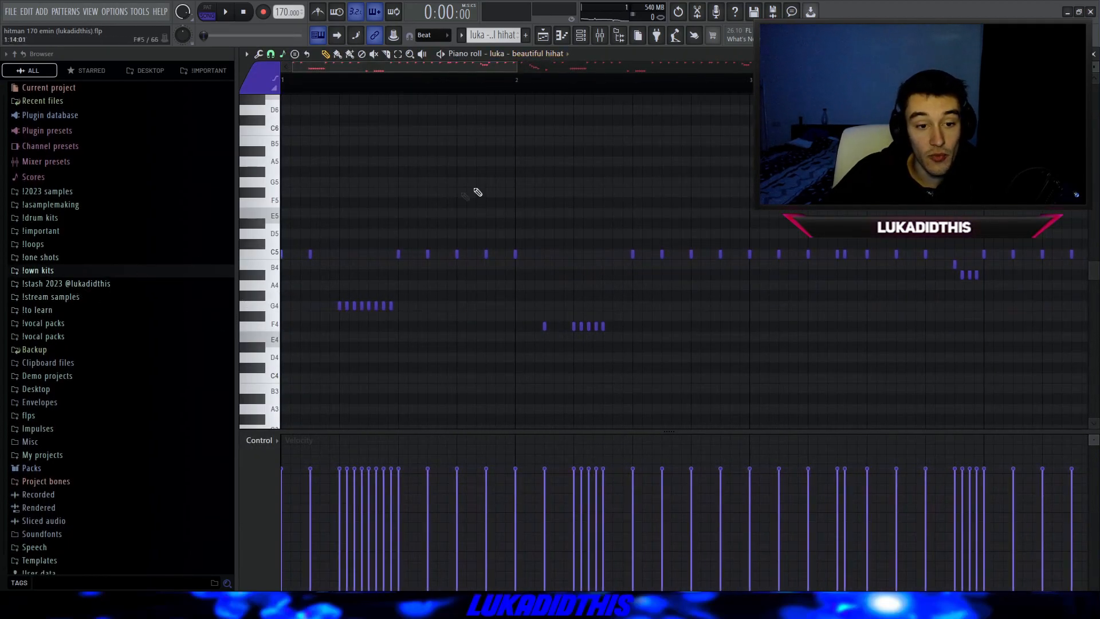
pyautogui.scroll(-2, 423, 319)
pyautogui.scroll(-3, 424, 320)
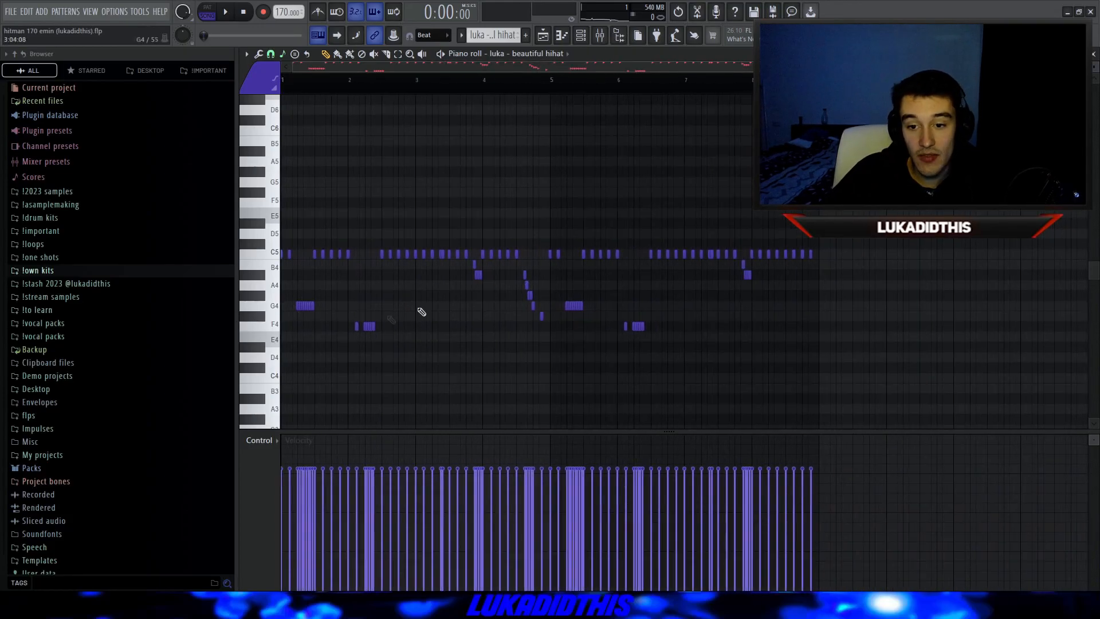
pyautogui.scroll(3, 593, 338)
pyautogui.scroll(-3, 593, 339)
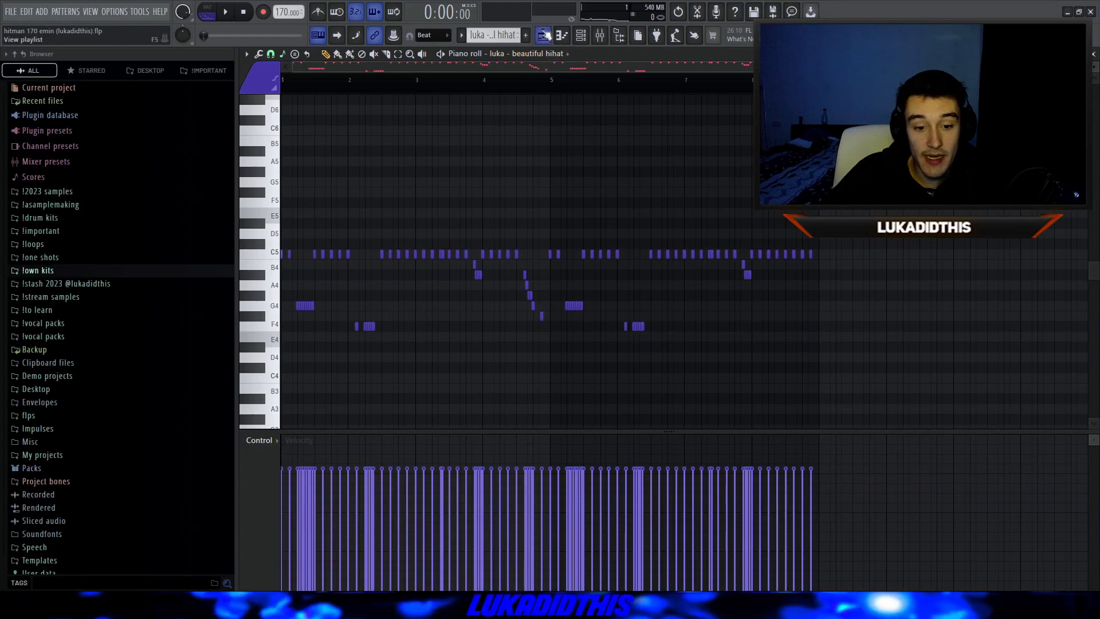
# Open the 808 no carbonation pattern from the playlist and examine its notes across all eight bars in the piano roll.
pyautogui.click(544, 35)
pyautogui.doubleClick(266, 248)
pyautogui.scroll(-3, 281, 243)
pyautogui.scroll(4, 332, 200)
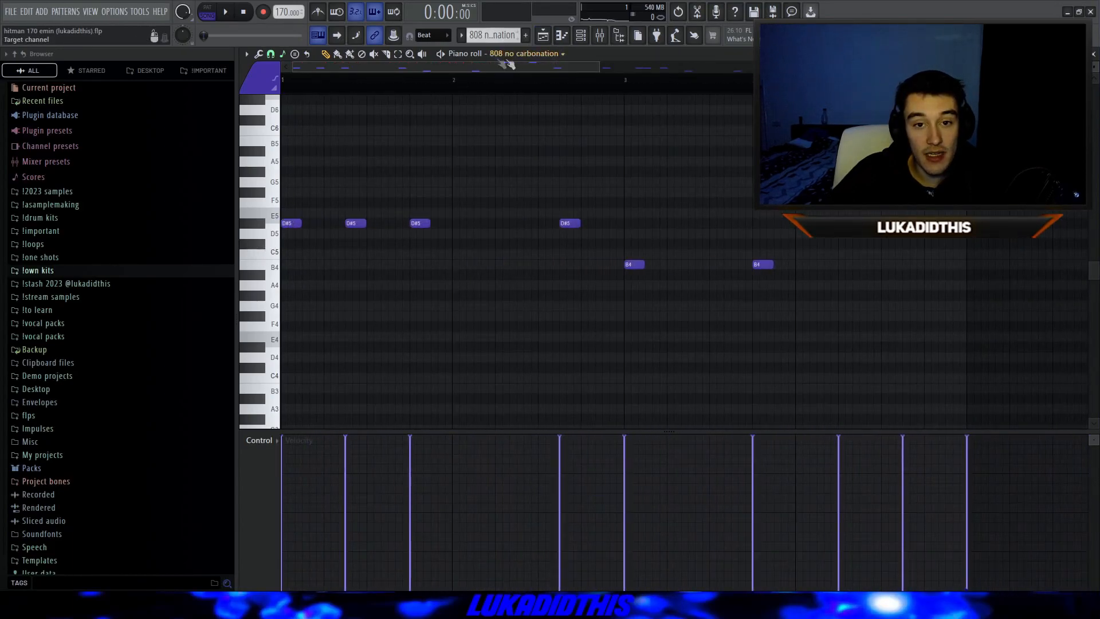
pyautogui.scroll(-3, 493, 200)
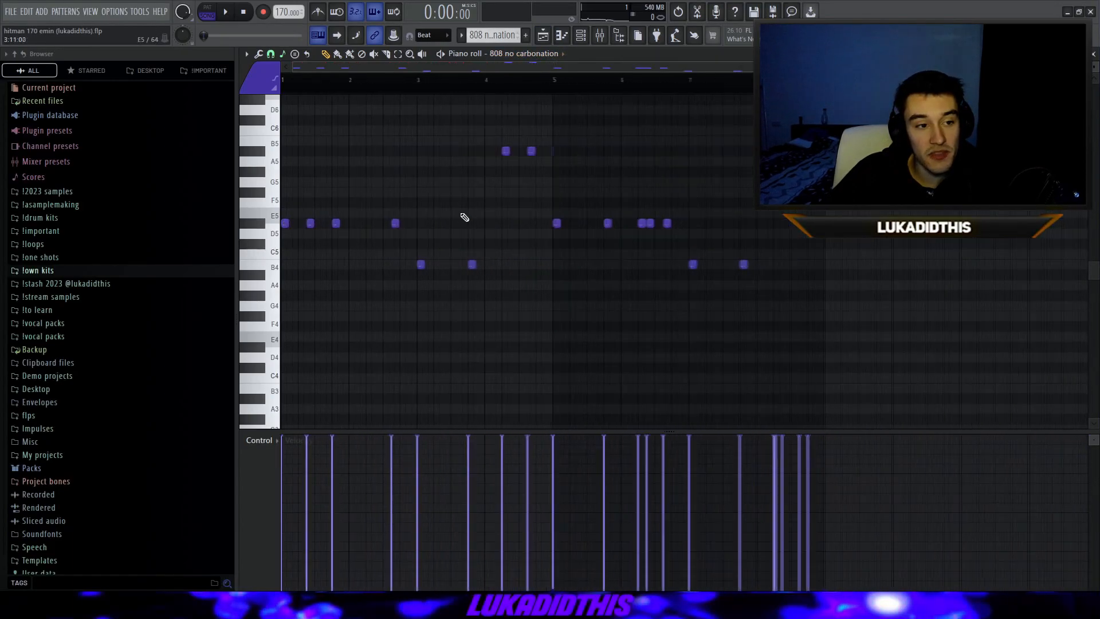
pyautogui.scroll(3, 525, 160)
pyautogui.scroll(-4, 525, 159)
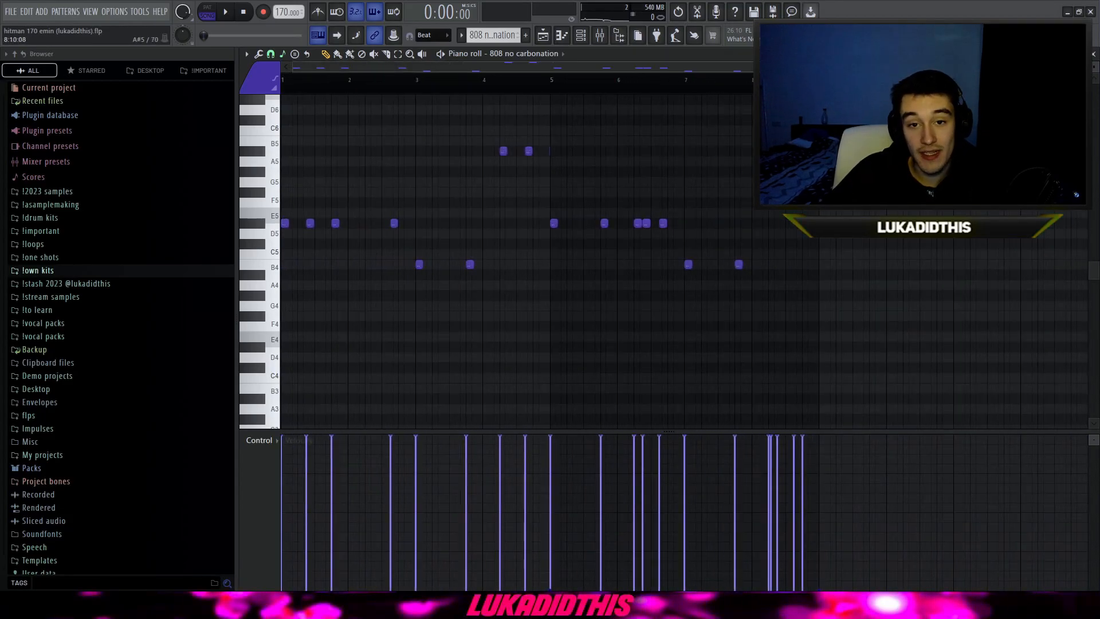
# Review the note placement of the holding snare and rex openhat patterns in the piano roll.
pyautogui.scroll(-3, 491, 267)
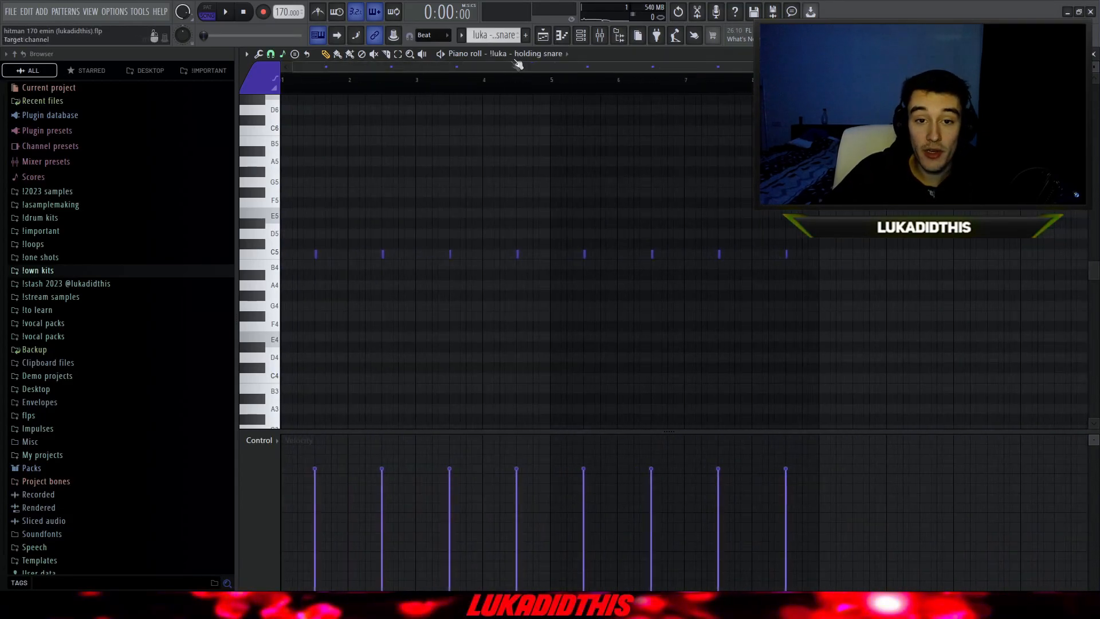
pyautogui.click(515, 56)
pyautogui.click(459, 442)
pyautogui.click(459, 443)
pyautogui.rightClick(756, 345)
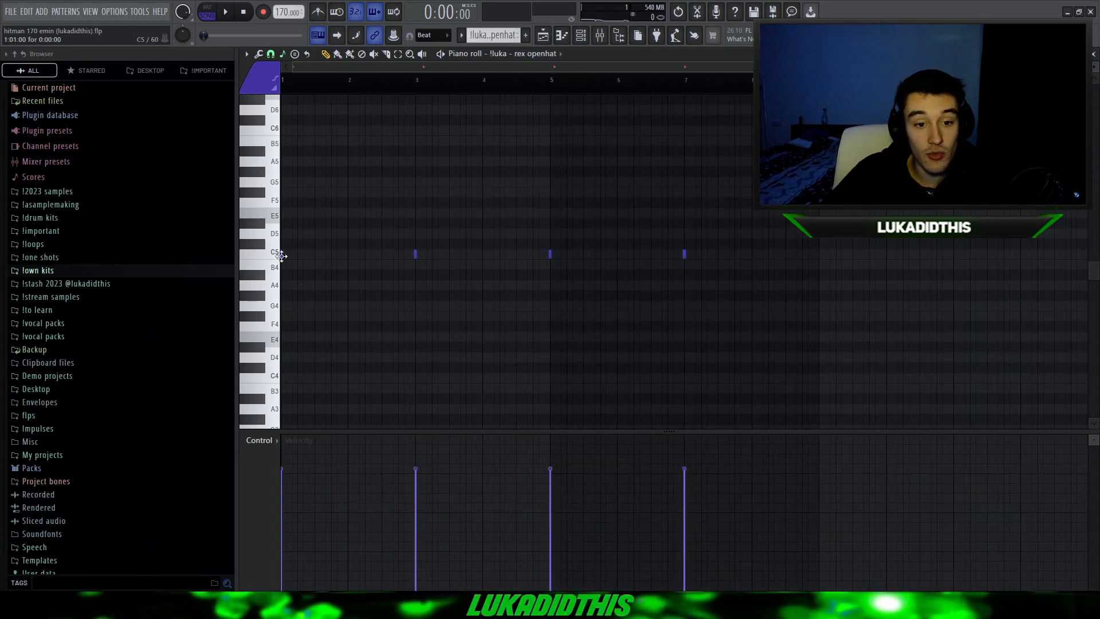
# Open Pattern 6 from the playlist and examine its 808 no carbonation notes in bars 7 and 8.
pyautogui.click(549, 39)
pyautogui.doubleClick(629, 167)
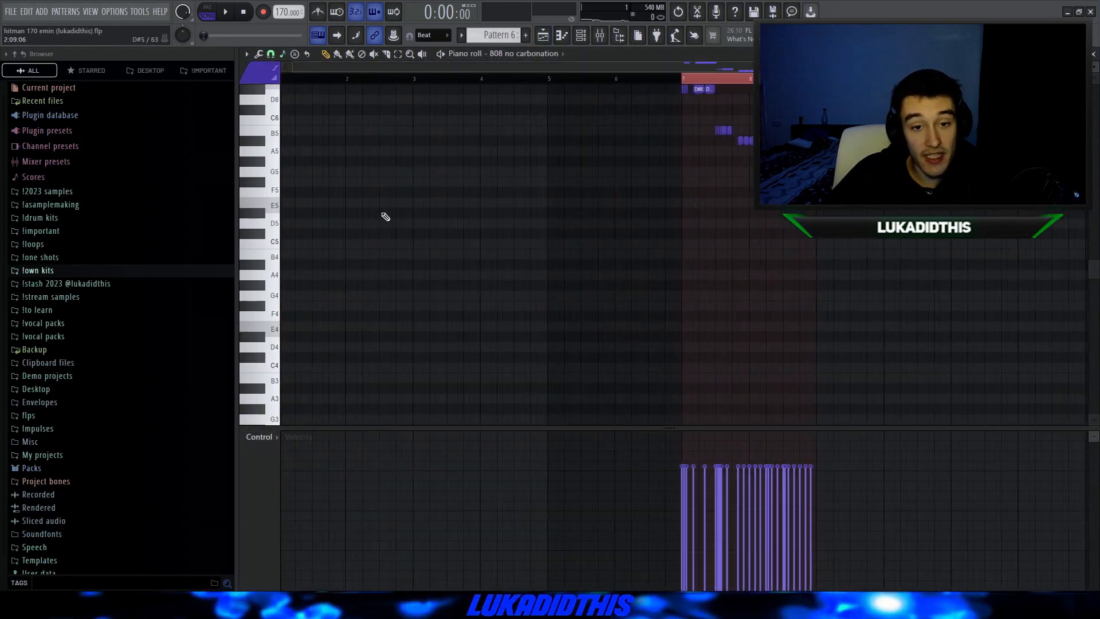
pyautogui.scroll(3, 774, 247)
pyautogui.scroll(4, 774, 247)
pyautogui.scroll(-2, 573, 172)
pyautogui.rightClick(573, 80)
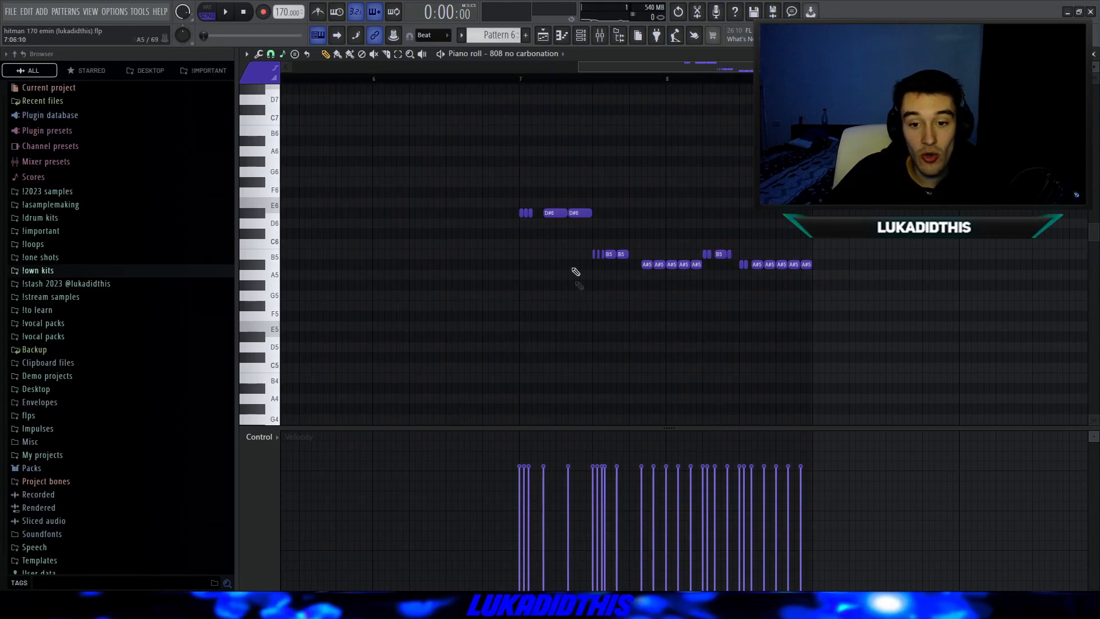
# Return to the playlist, check the time stretching settings of the hitman_170_bmin_lukadidthis melody clip and close them.
pyautogui.click(553, 42)
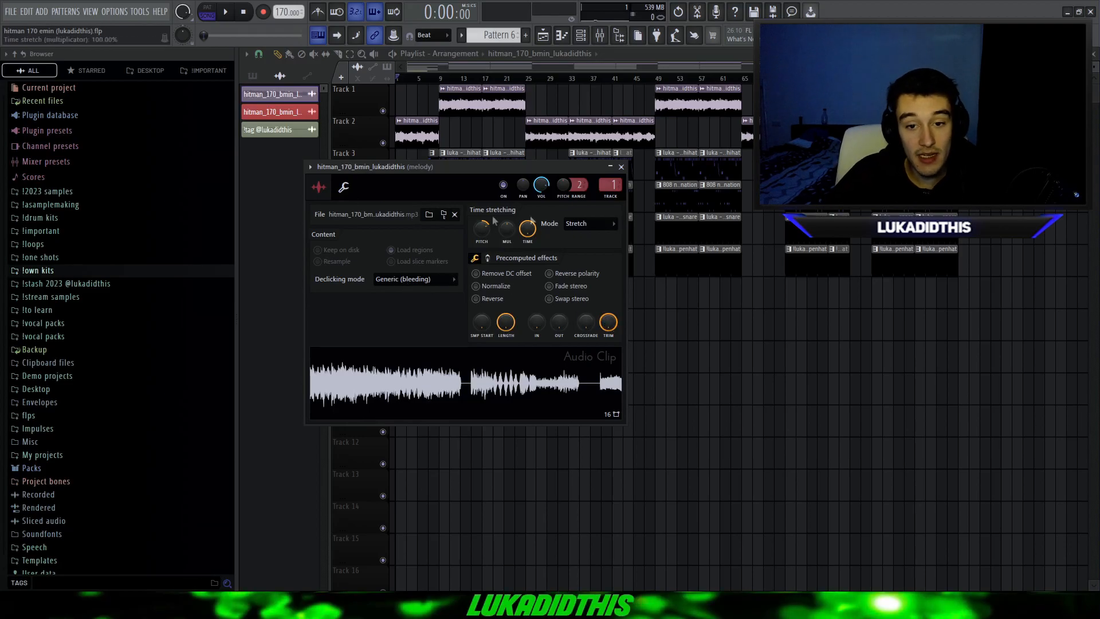
pyautogui.press('Escape')
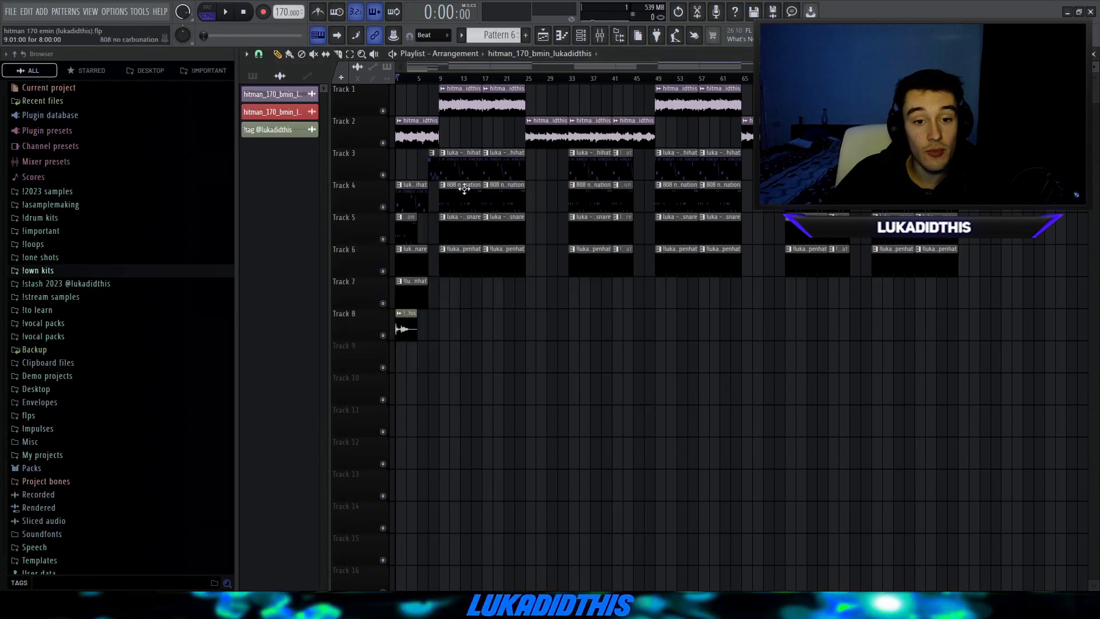